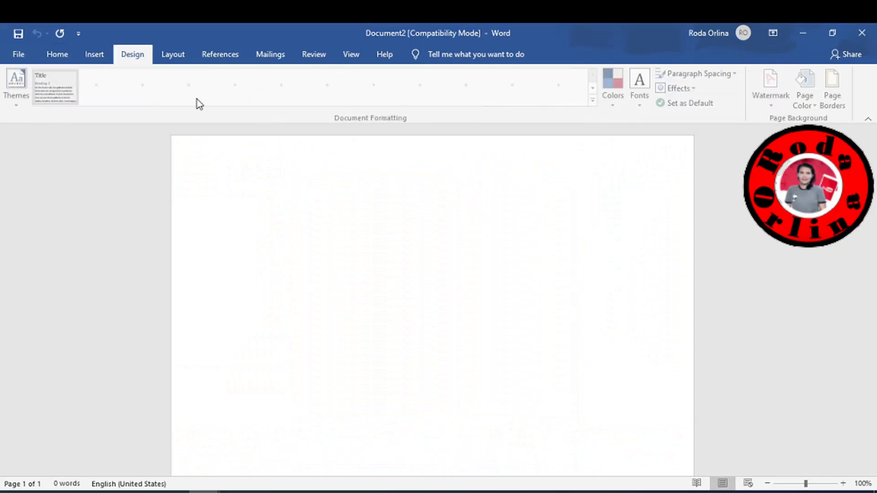
- Apply a yellow page colour to the whole blank document page
click(815, 105)
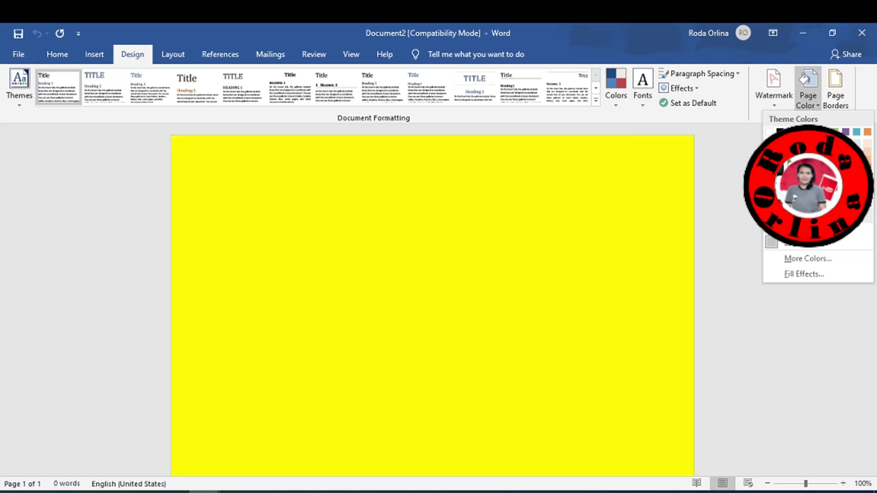
click(804, 214)
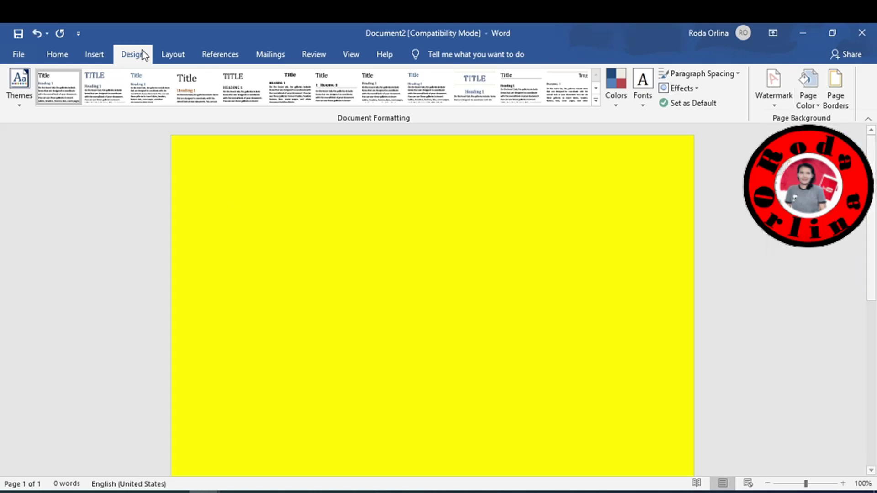
click(93, 54)
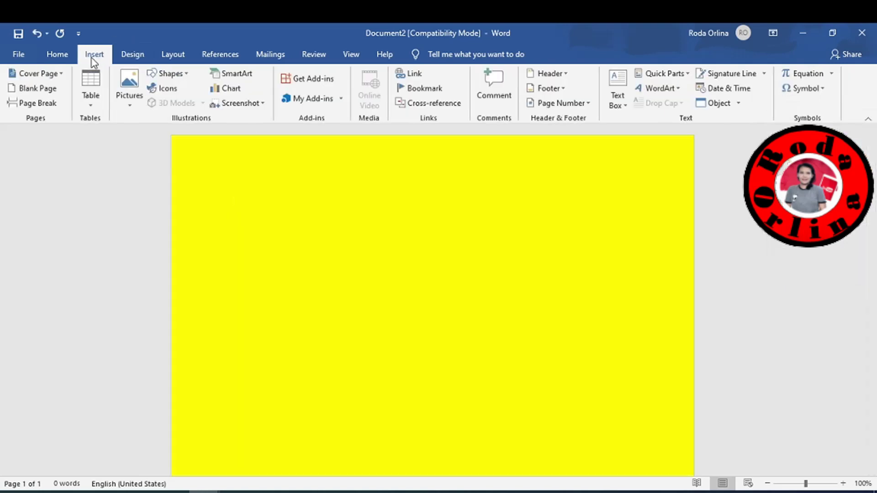
- Insert a WordArt in a chosen style reading 'JESUS'
click(658, 88)
click(620, 117)
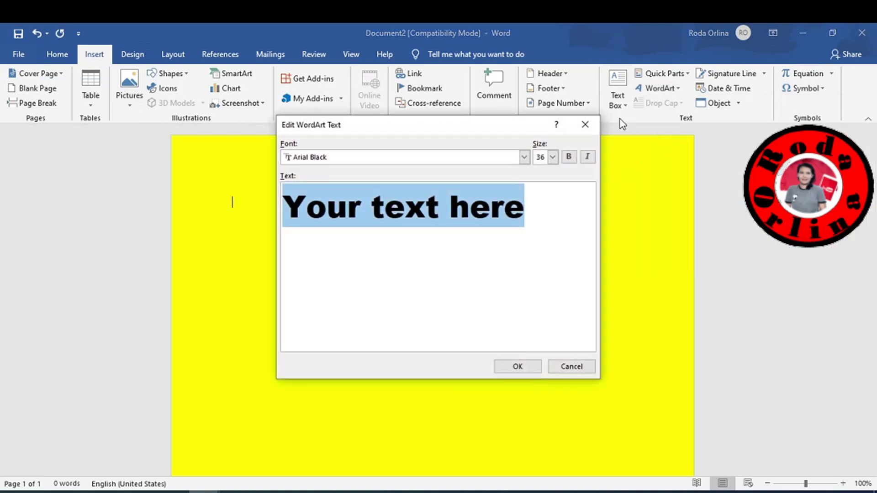
text(JESUS)
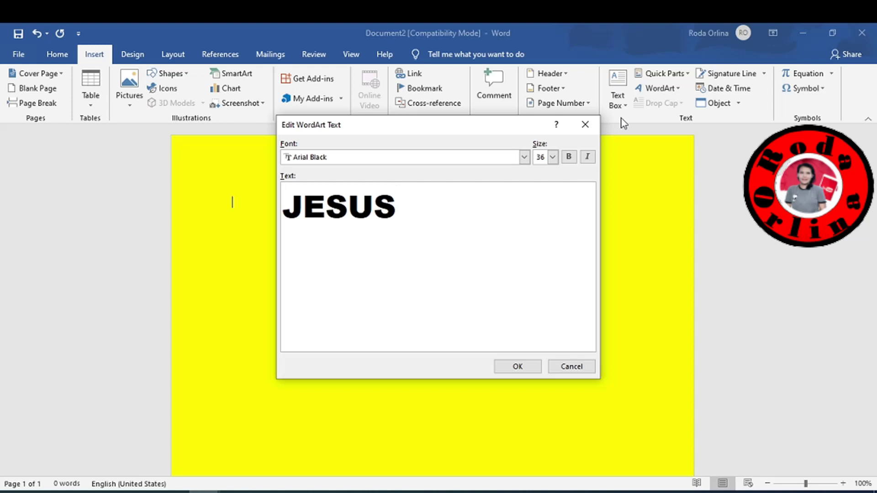
- Set the WordArt font to Bodoni MT Black at size 96 and confirm
click(484, 157)
scroll(475, 217, down, 2)
scroll(474, 222, down, 3)
scroll(475, 224, down, 2)
scroll(452, 224, down, 1)
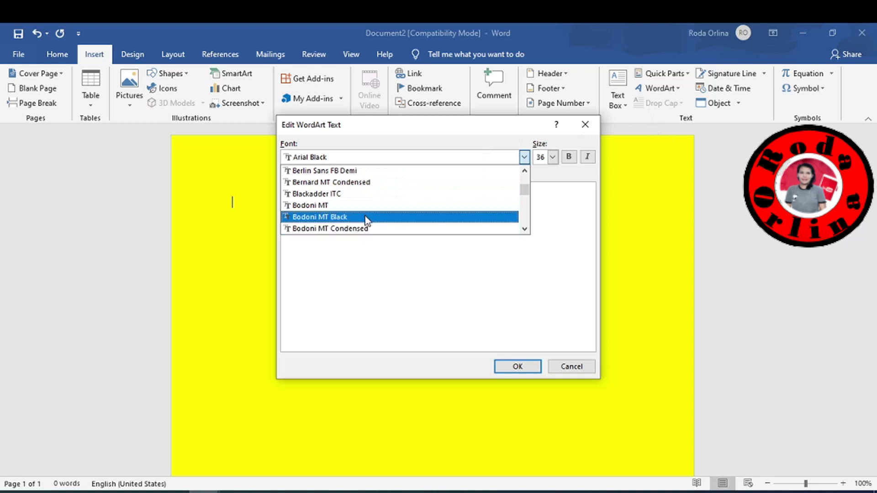
click(365, 217)
click(552, 157)
scroll(555, 206, down, 3)
click(540, 227)
click(527, 367)
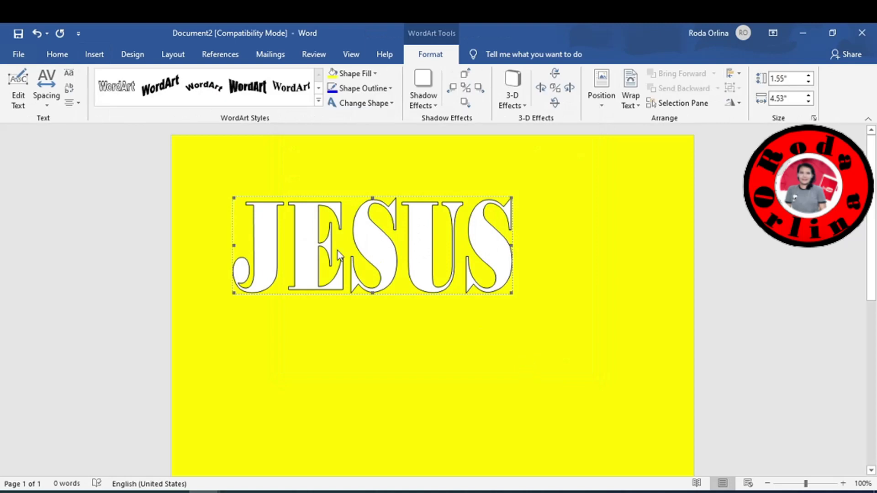
- Set JESUS to In Front of Text wrapping and widen it to 5.19 inches
click(627, 103)
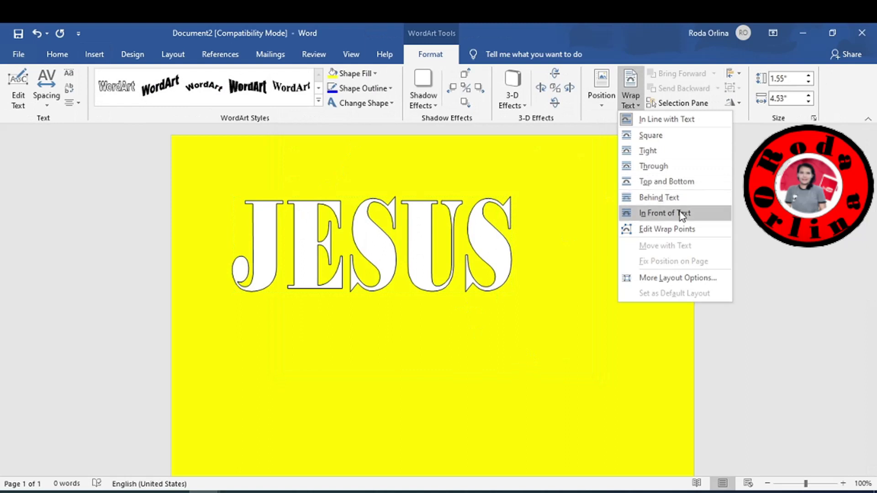
click(667, 215)
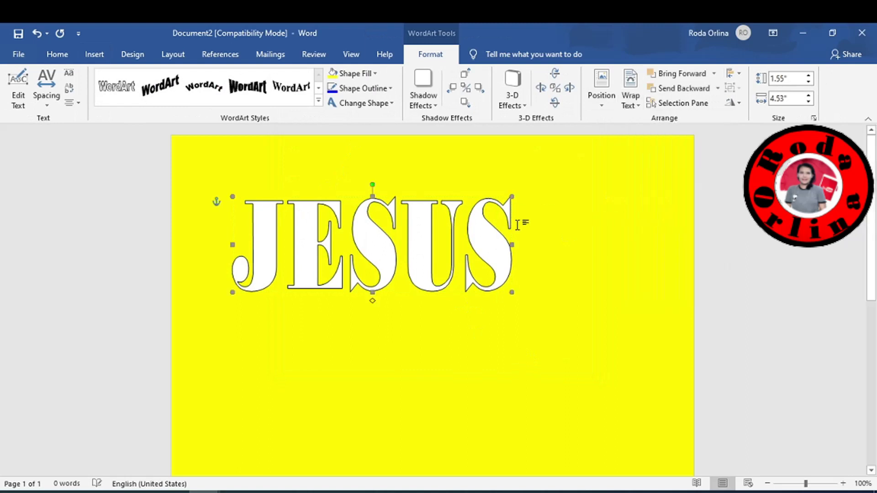
drag(552, 249, 552, 247)
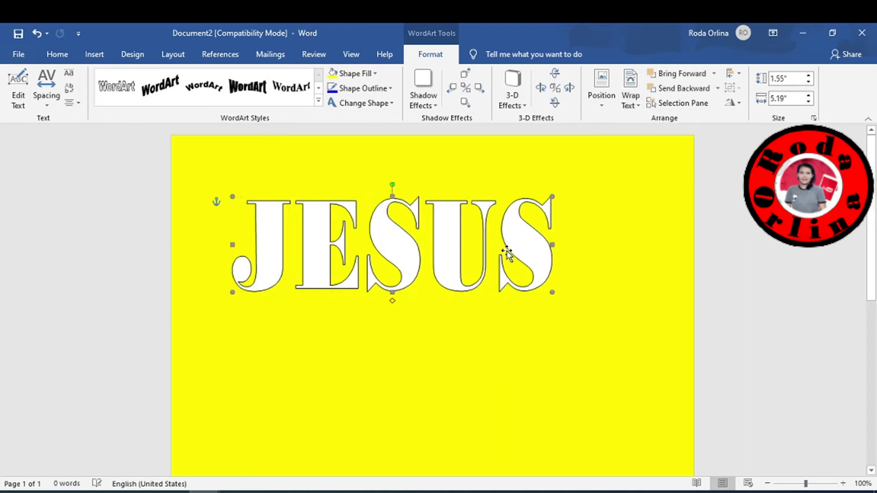
click(363, 103)
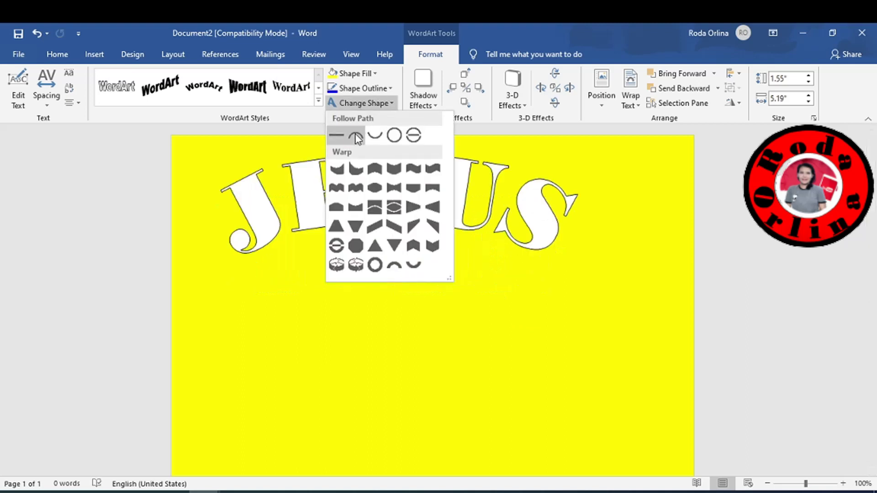
click(336, 134)
click(465, 210)
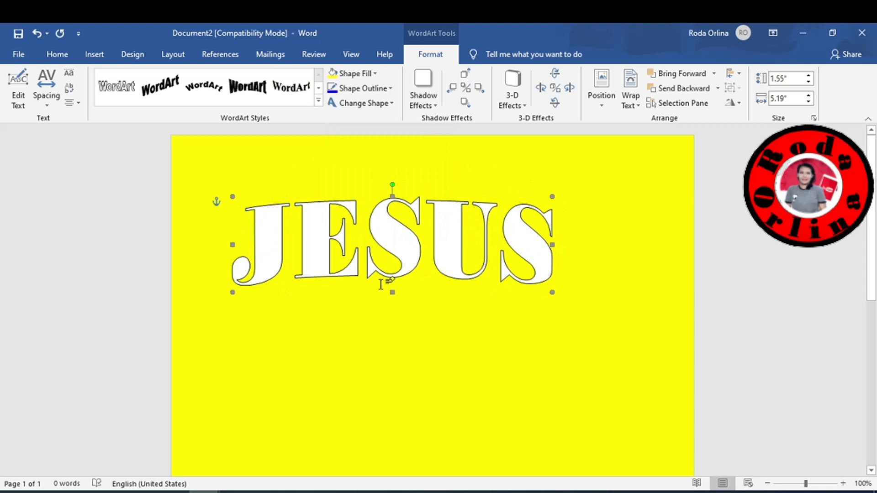
- Draw a wide oval overlapping the bottom of the JESUS WordArt
click(95, 55)
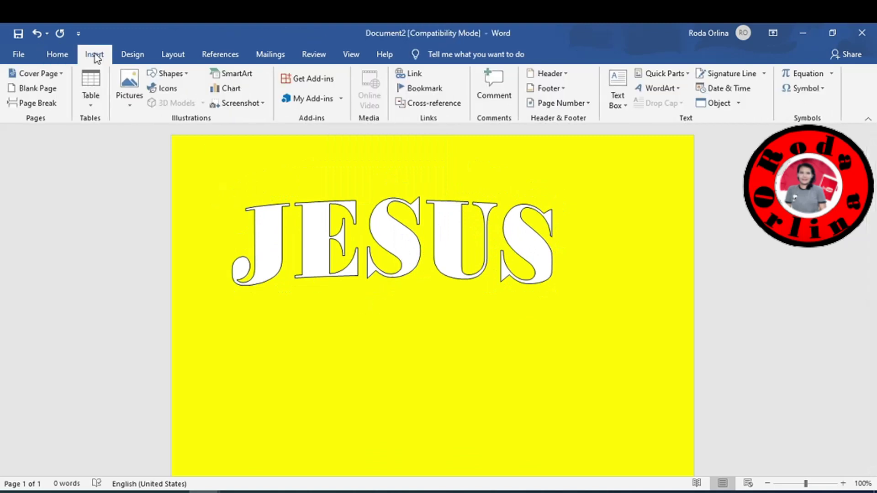
click(161, 74)
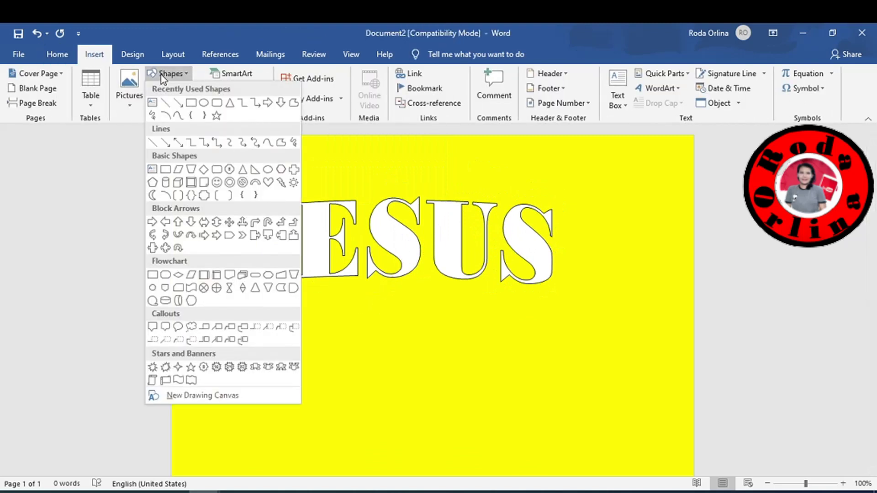
click(204, 103)
drag(218, 249, 603, 358)
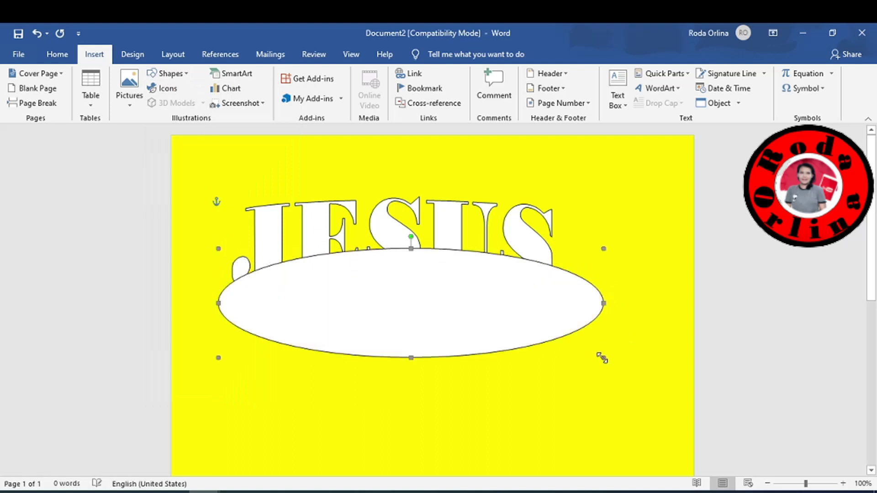
click(530, 236)
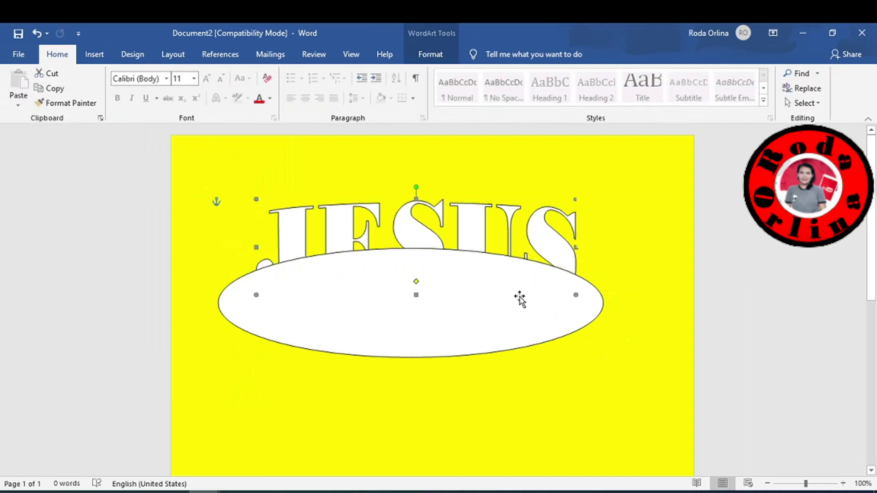
click(512, 324)
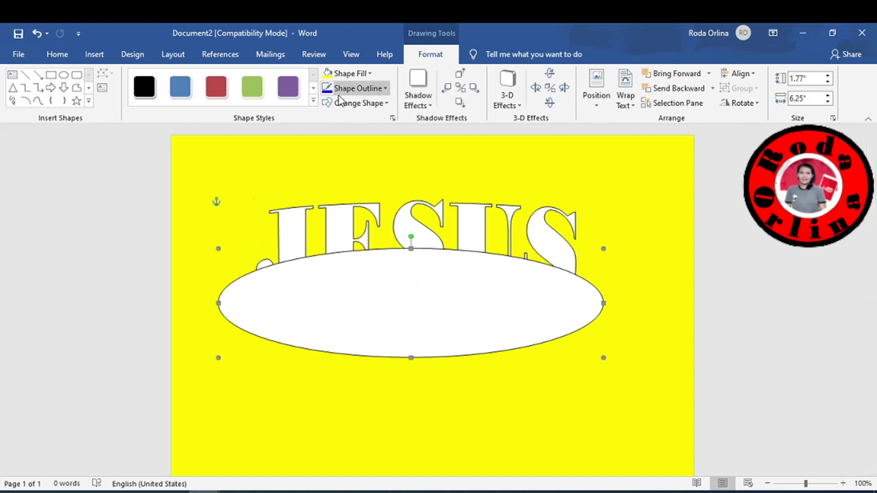
- Fill the oval blue and set its outline to No Outline
click(368, 74)
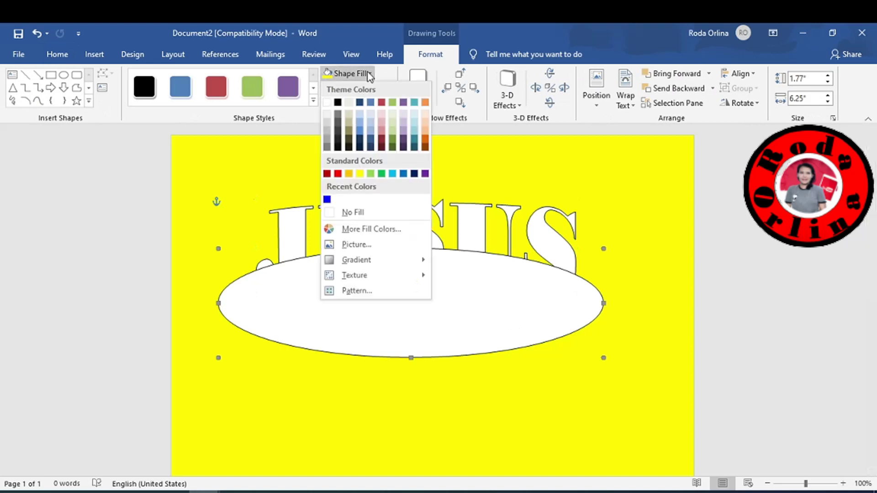
click(326, 199)
click(385, 89)
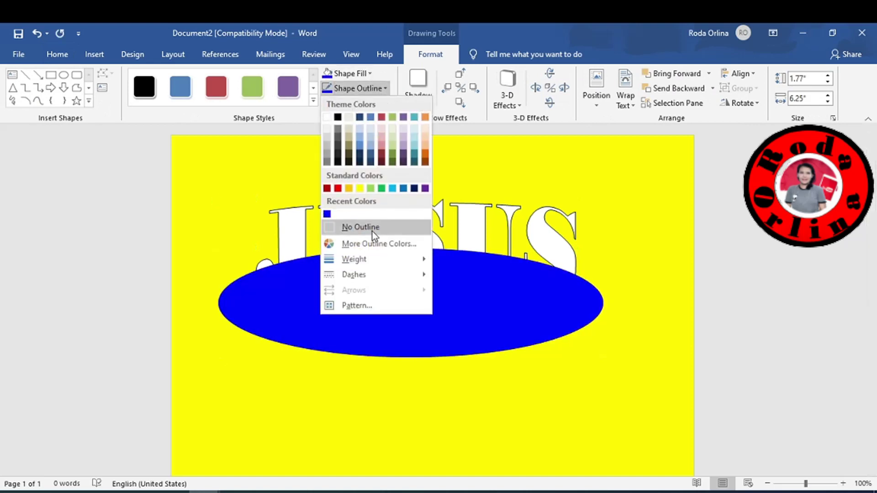
click(373, 229)
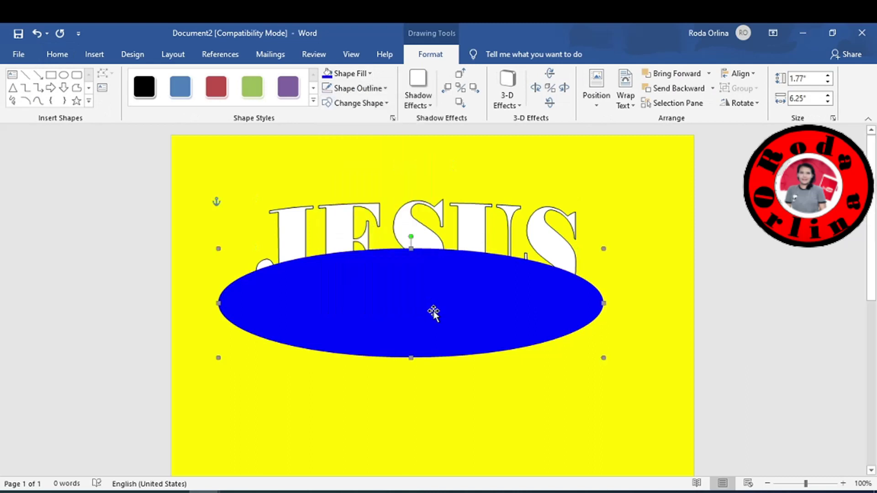
click(412, 228)
click(430, 54)
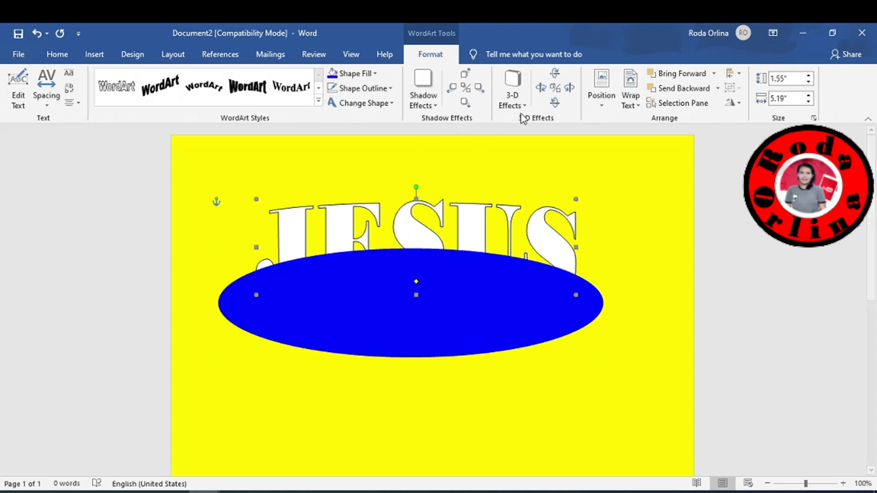
- Apply a perspective 3-D extrusion to JESUS and reposition the blue oval under its lower edge
click(512, 100)
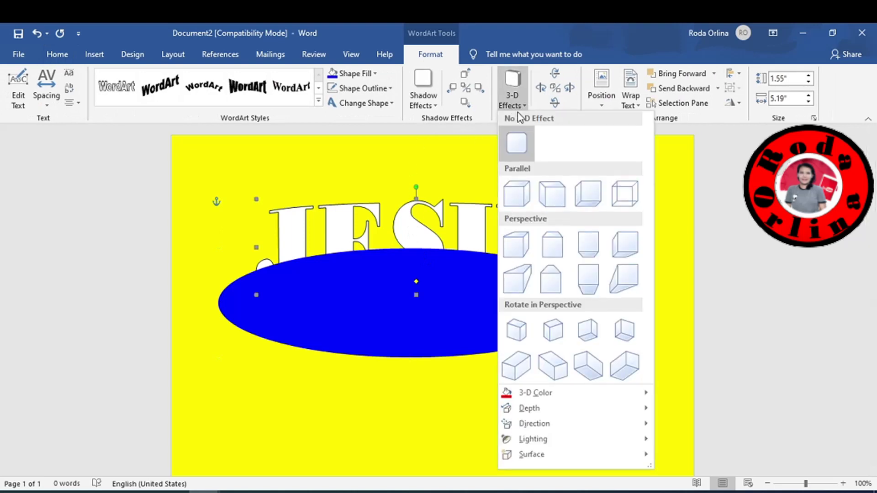
click(553, 249)
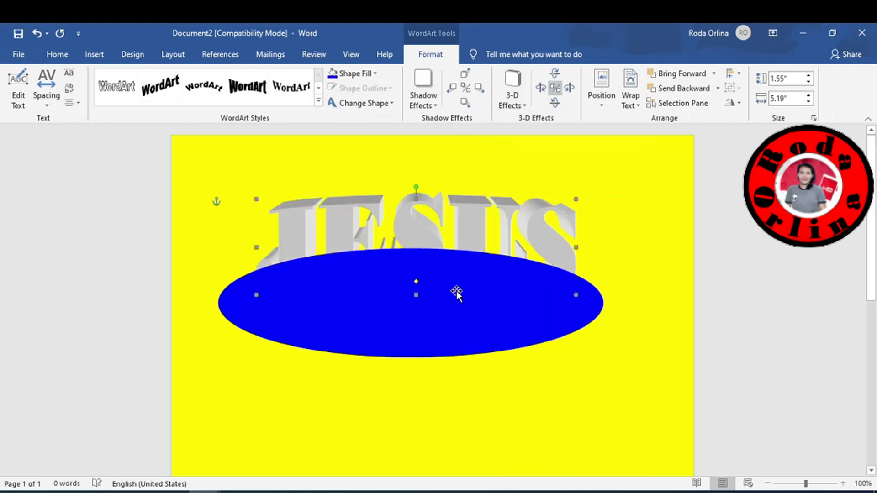
drag(456, 292, 472, 348)
double_click(425, 245)
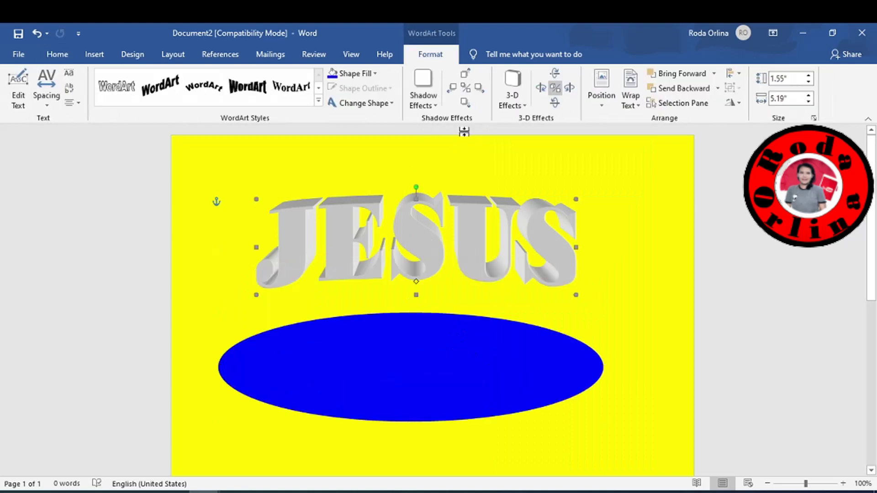
click(514, 91)
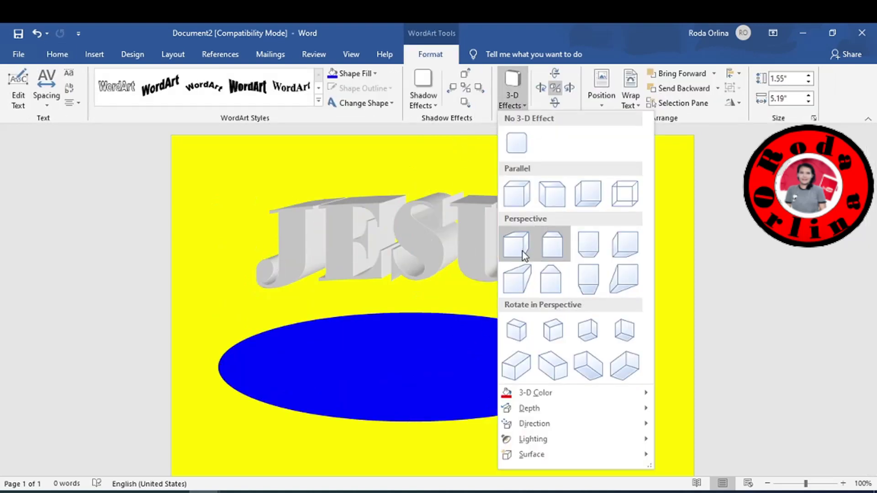
click(554, 246)
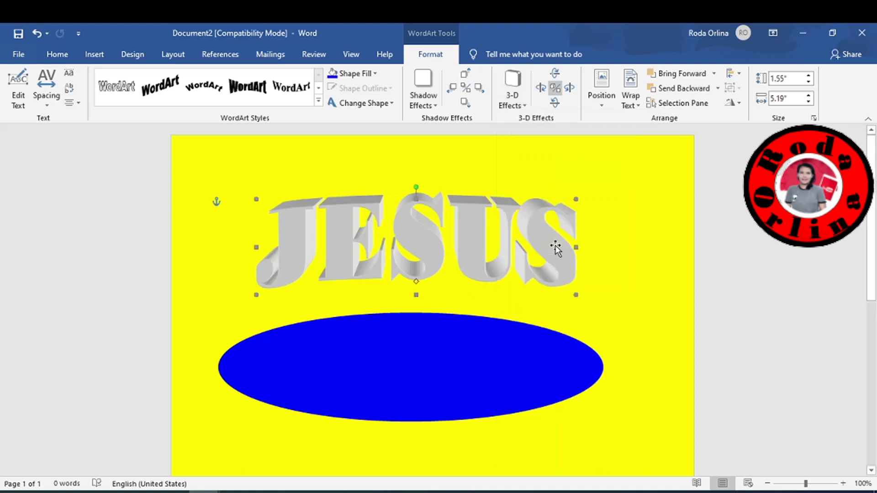
click(474, 375)
drag(468, 372, 468, 320)
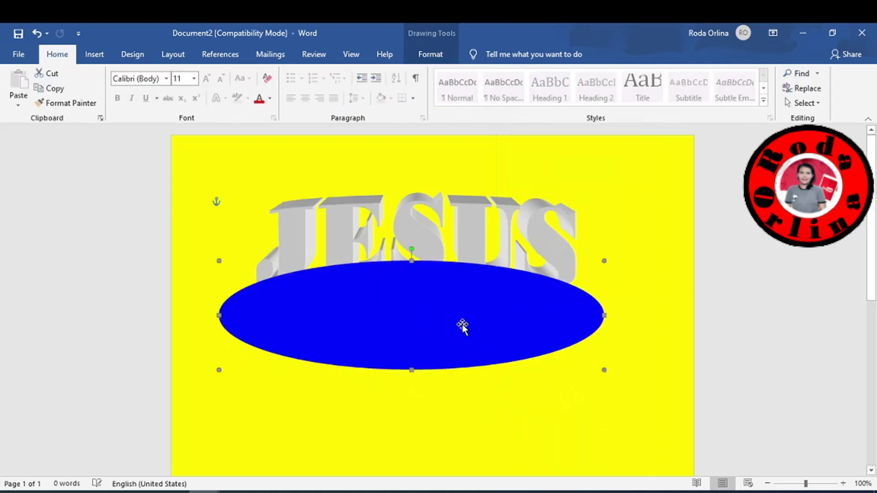
- Give the blue oval a perspective 3-D effect with a much deeper extrusion
click(430, 54)
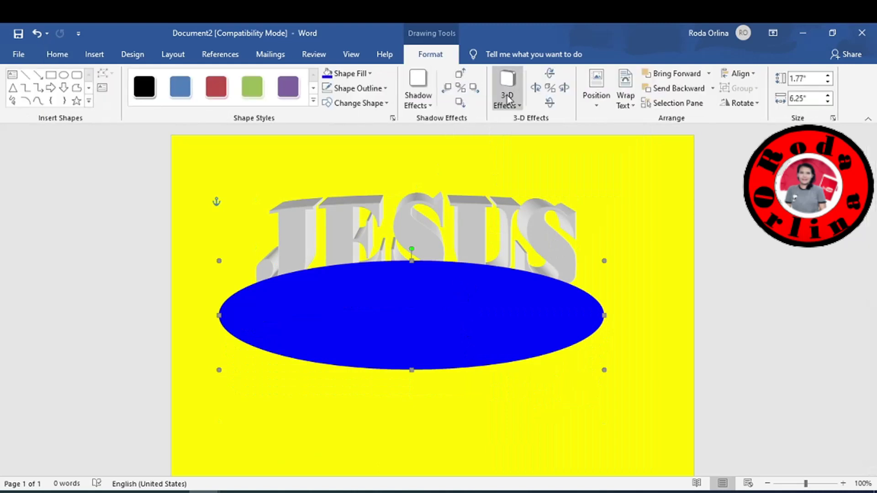
click(507, 94)
click(555, 248)
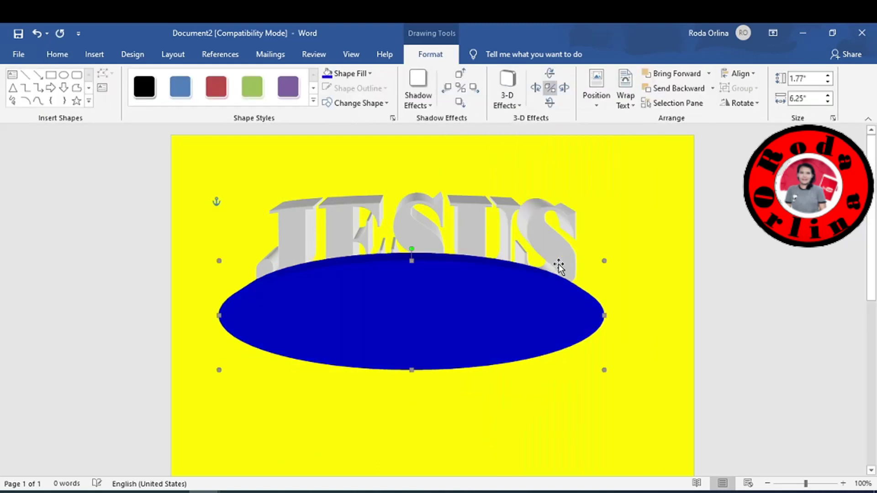
click(511, 107)
mouse_move(525, 408)
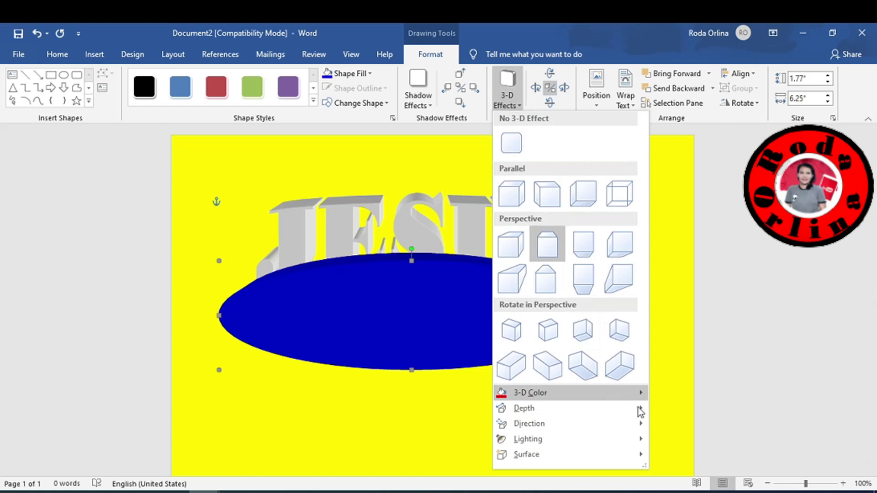
click(679, 448)
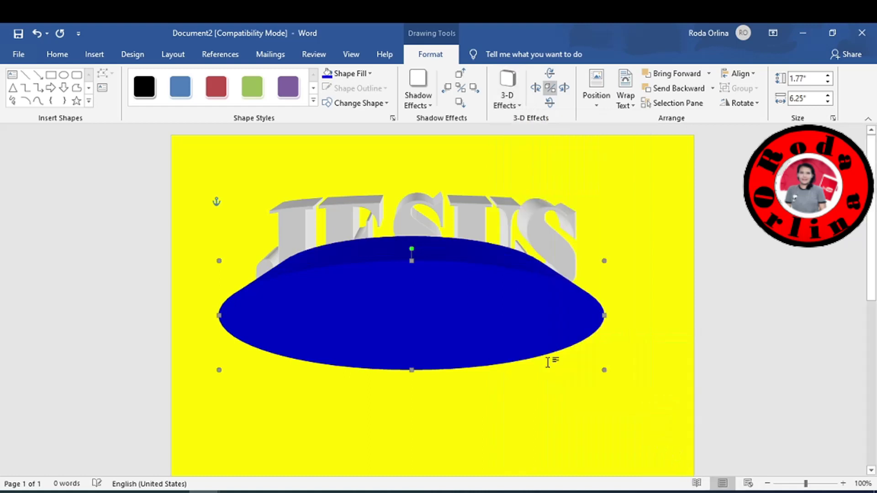
- Send the oval behind JESUS and enlarge it to 6.81" by 1.87"
drag(465, 305, 470, 316)
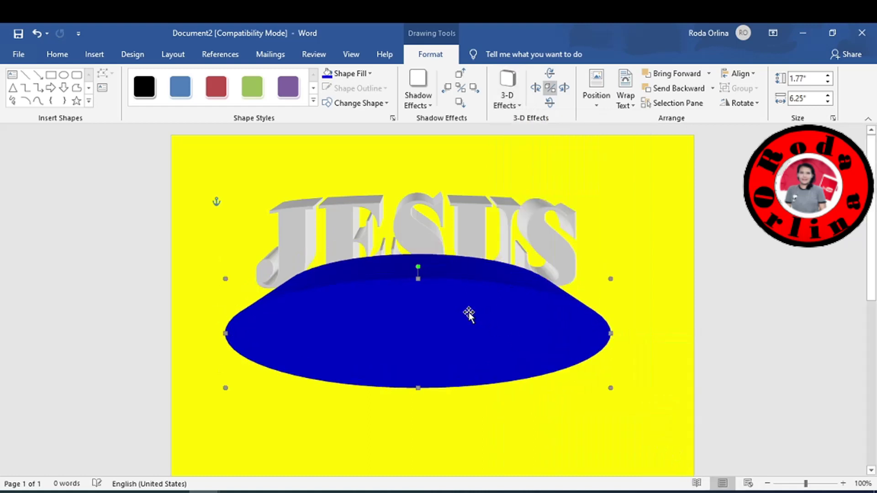
click(676, 88)
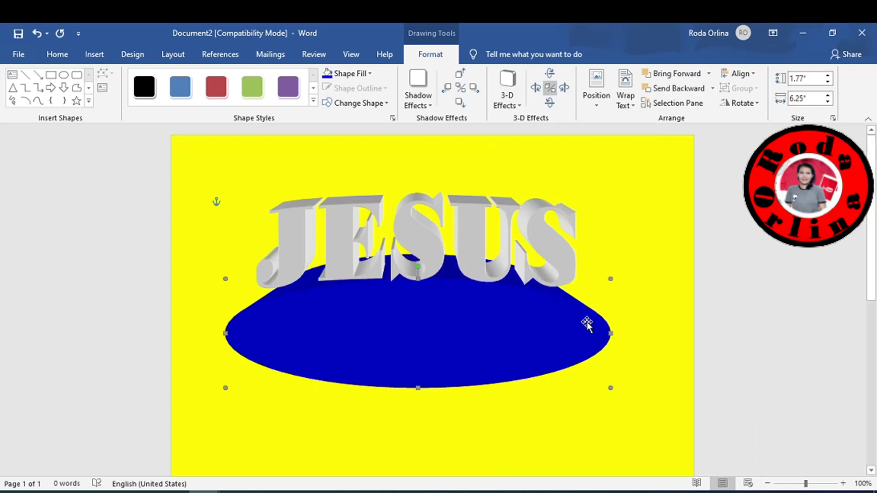
drag(616, 334, 630, 333)
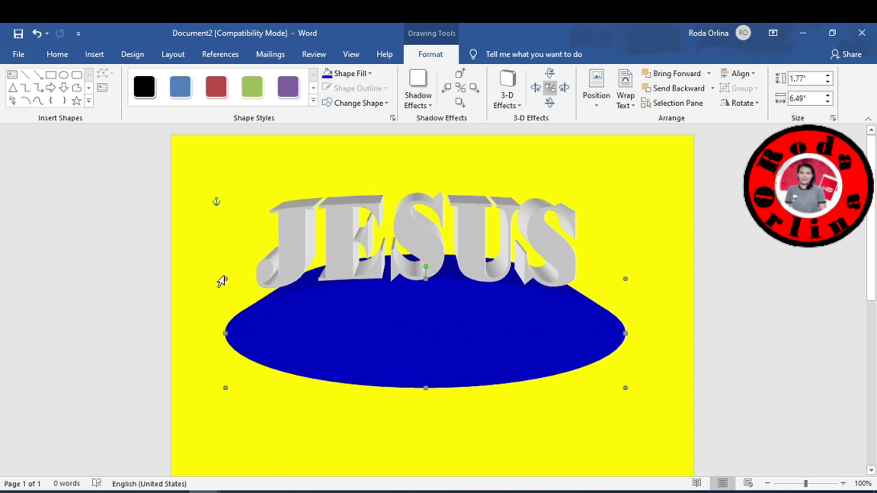
drag(226, 277, 205, 272)
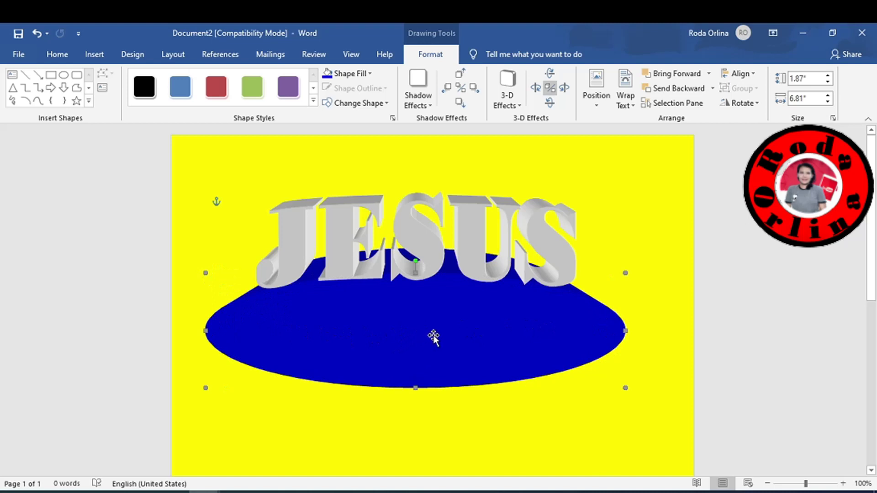
key(Down)
key(Down)
key(Down)
key(Down)
key(Down)
key(Down)
key(Down)
key(Down)
key(Down)
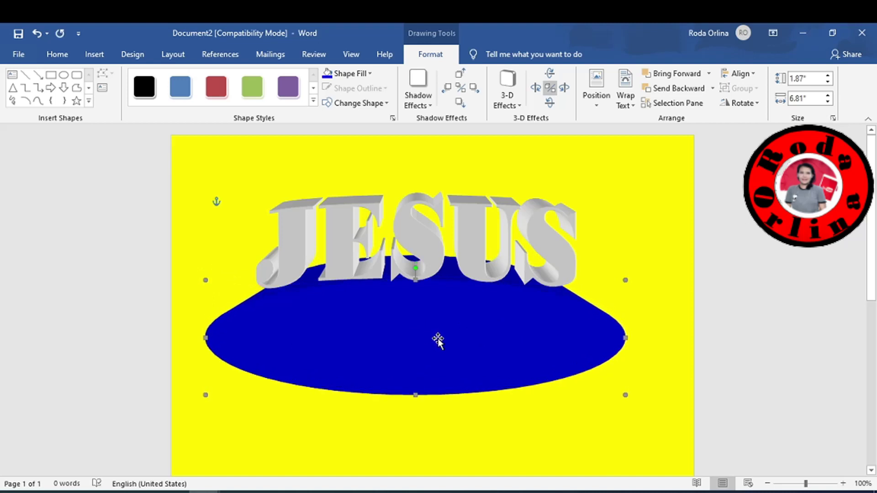
key(Escape)
- Draw a second, larger oval over the blue one
click(93, 54)
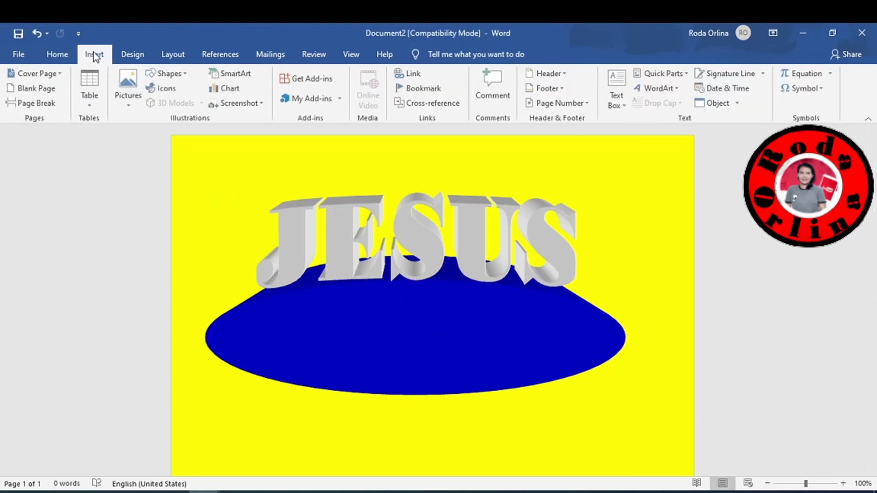
click(169, 73)
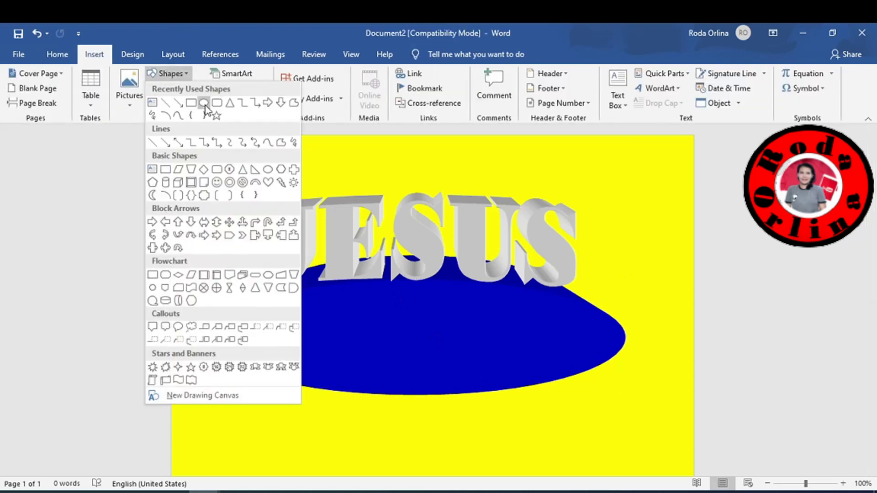
click(204, 104)
drag(212, 271, 632, 438)
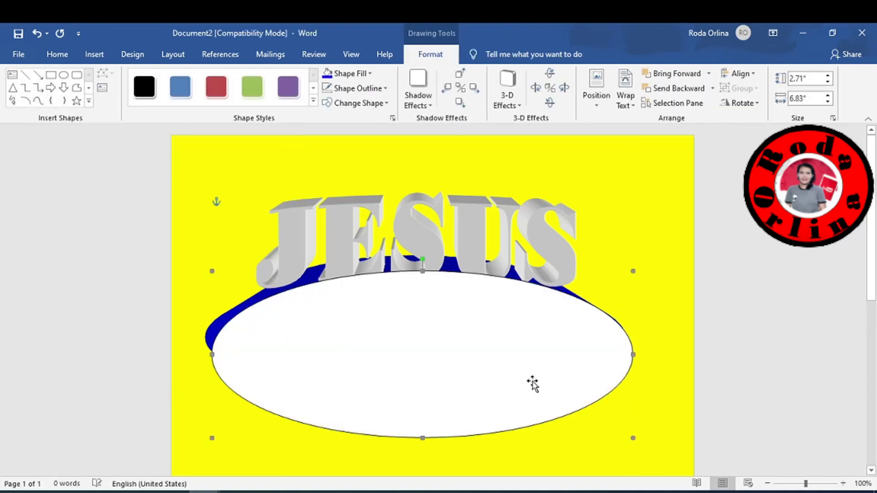
drag(544, 372, 542, 378)
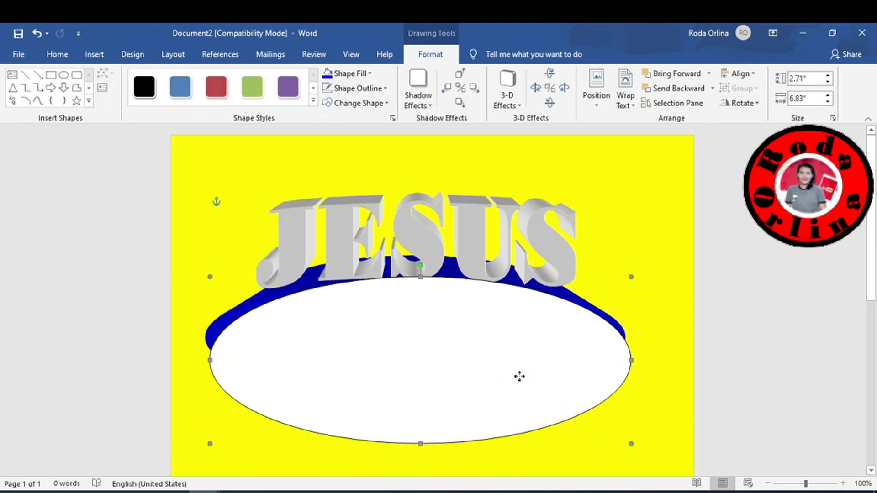
- Fill the new oval yellow to match the page, with No Outline
click(369, 73)
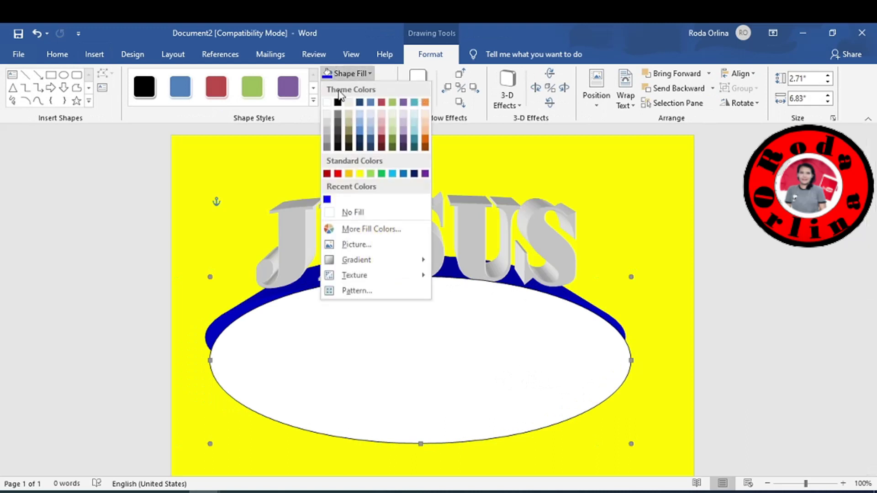
click(360, 174)
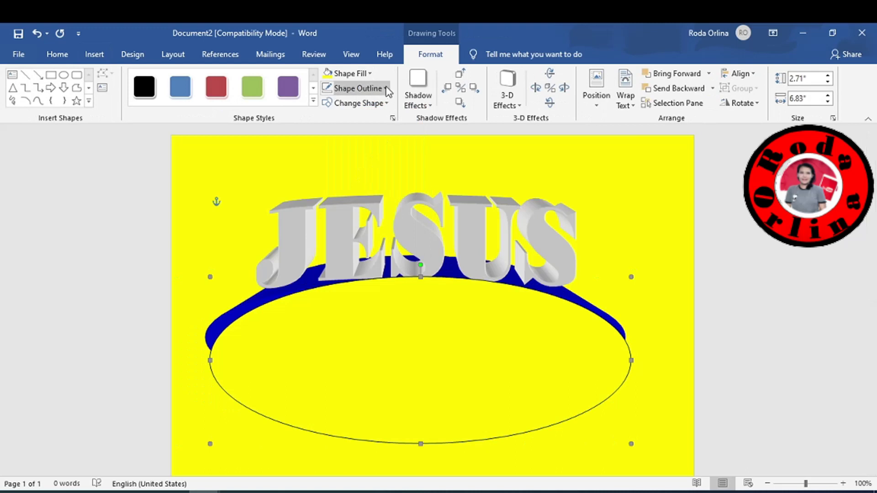
click(360, 88)
click(365, 228)
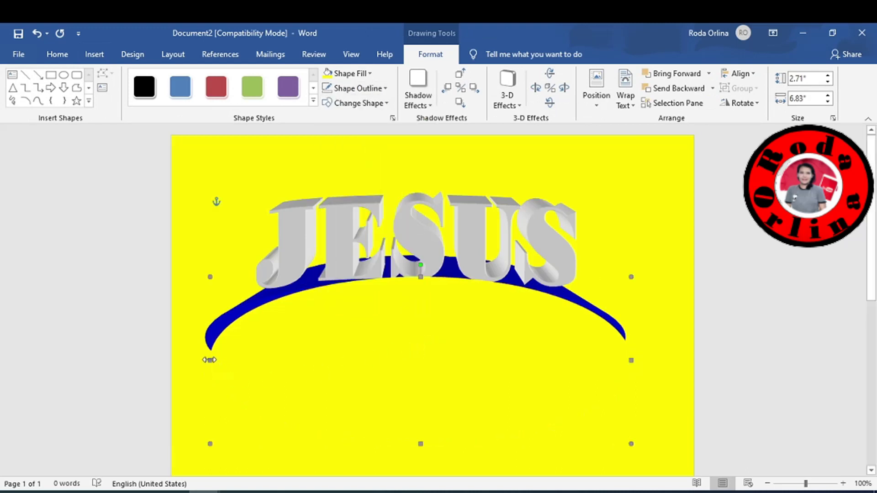
- Widen the yellow oval and nudge it so only a thin blue crescent shows
drag(209, 360, 185, 359)
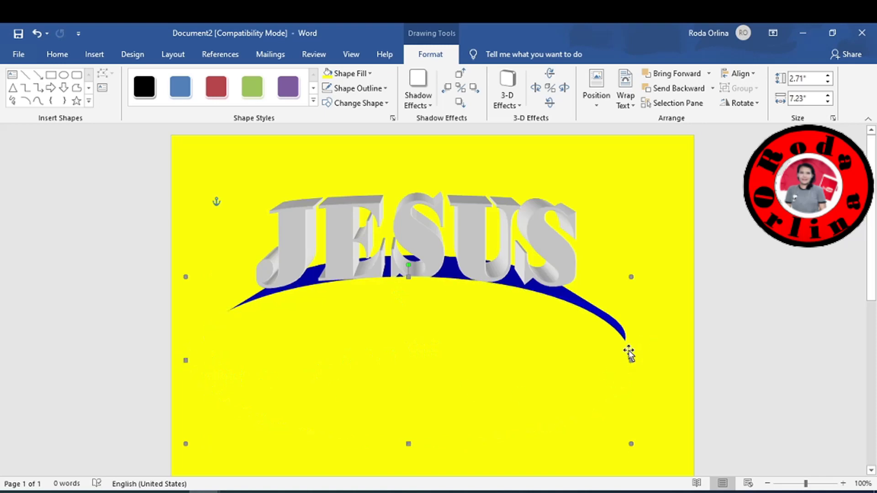
drag(646, 359, 647, 359)
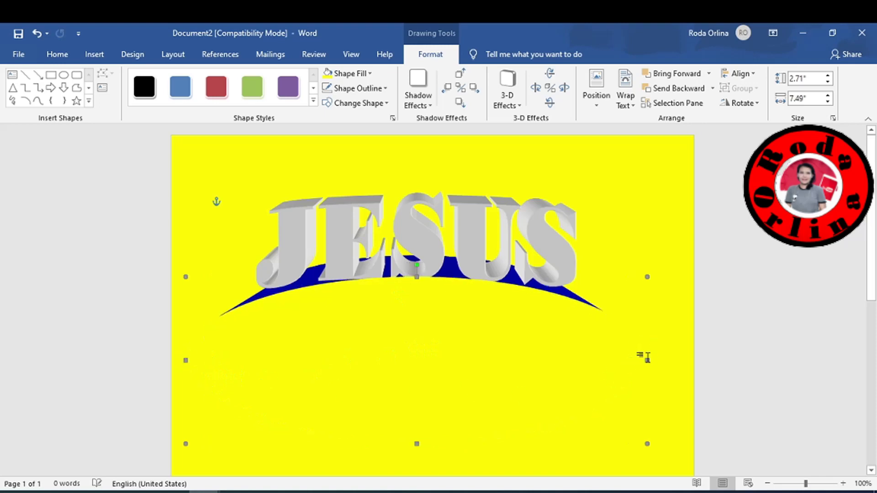
key(ctrl+z)
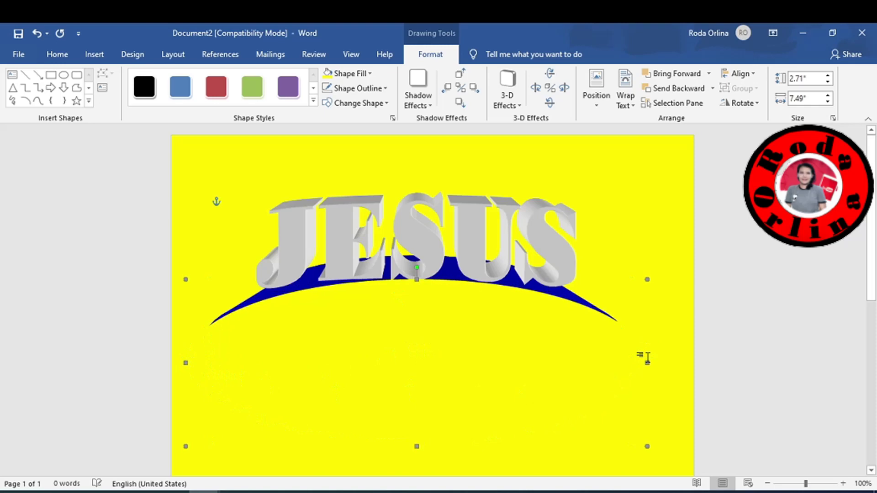
key(ctrl+Down)
key(ctrl+Down)
key(ctrl+Down)
key(ctrl+Down)
key(ctrl+Left)
key(ctrl+Left)
key(ctrl+Left)
key(ctrl+Left)
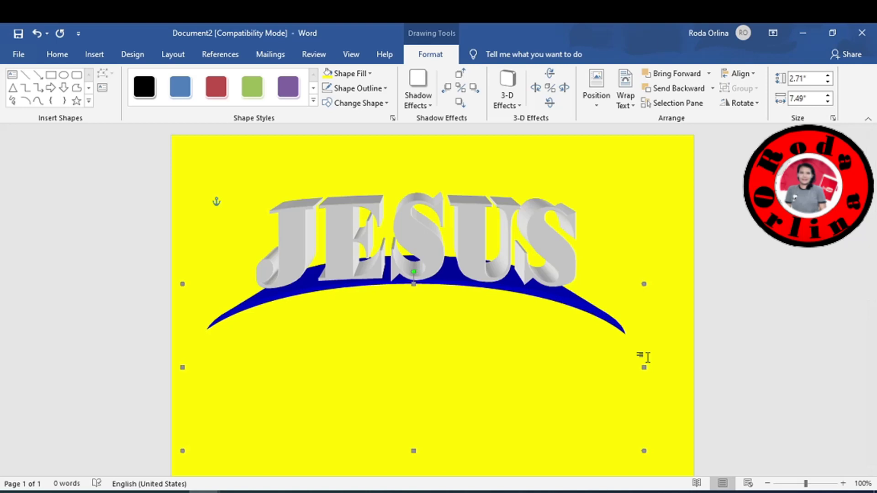
key(ctrl+Right)
key(ctrl+Right)
key(ctrl+Right)
key(ctrl+Right)
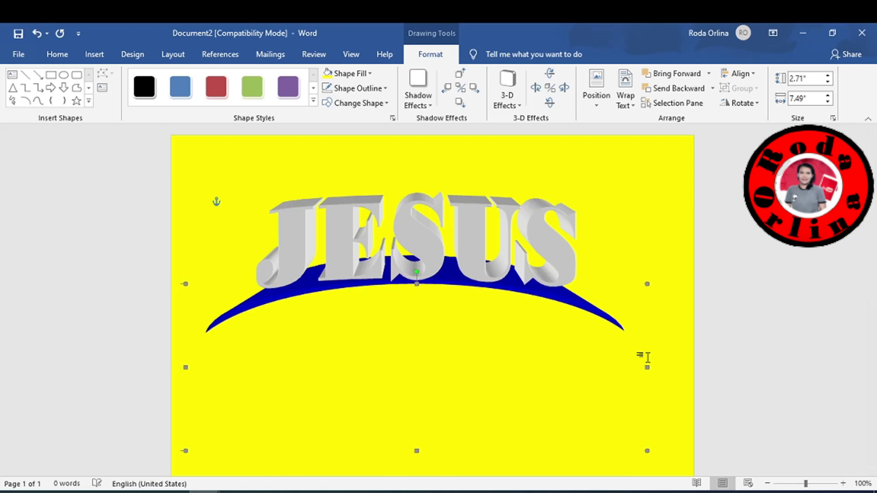
- Warp the JESUS WordArt into an Arch shape and lower it onto the blue arc
click(413, 227)
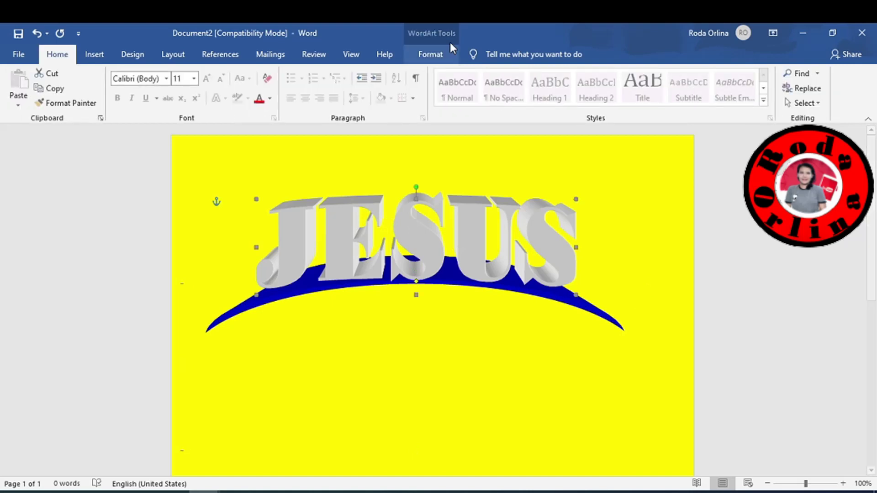
click(431, 54)
click(357, 104)
click(355, 137)
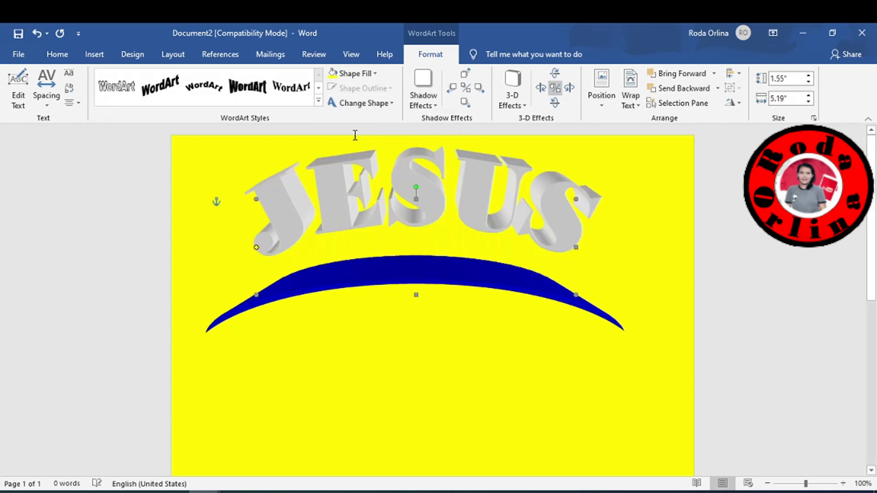
key(Down)
key(Down)
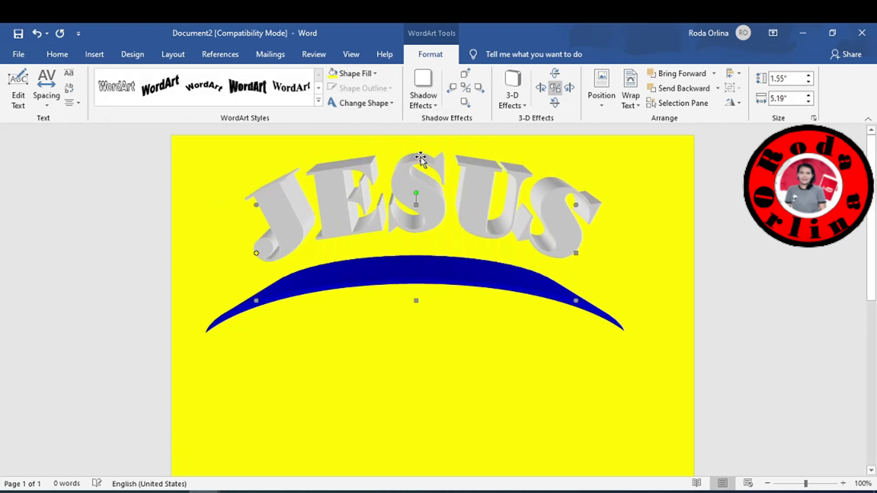
key(Down)
key(Down)
key(Down)
key(Down)
key(Down)
key(Down)
key(Down)
key(Down)
key(Down)
key(Down)
key(Down)
key(Down)
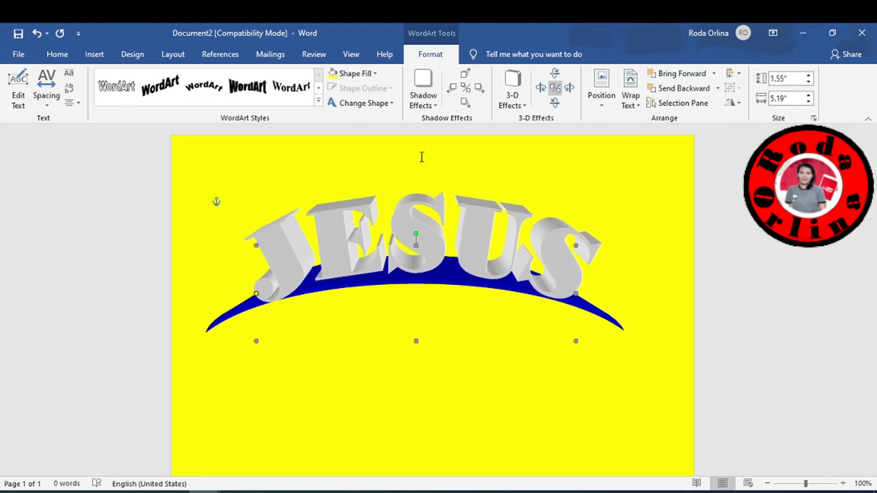
click(364, 74)
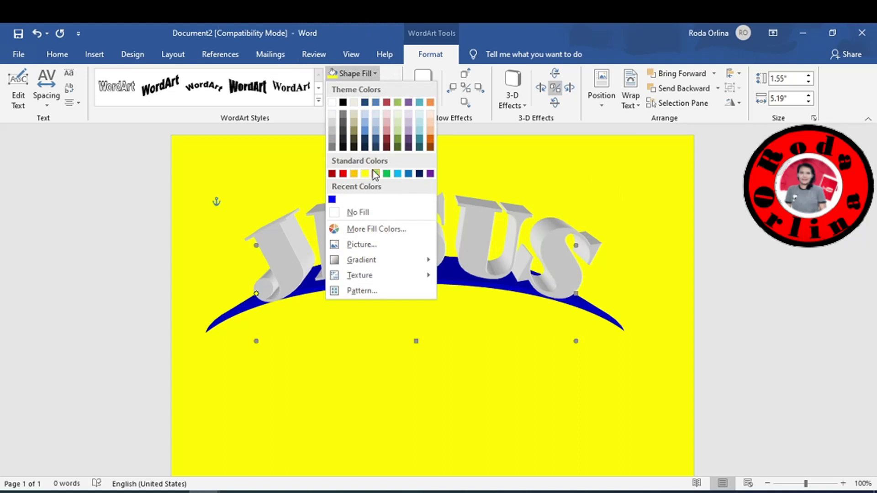
- Set the letters' 3-D colour to white, then try a blue fill and undo it
click(364, 24)
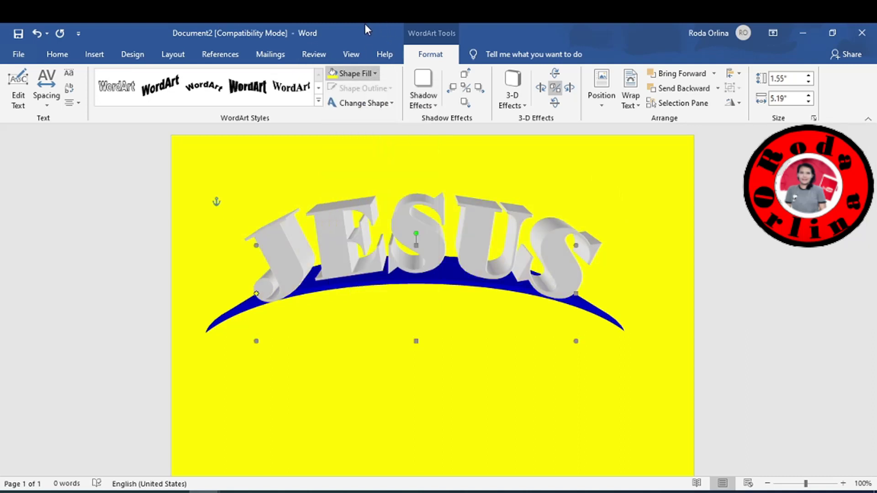
click(513, 107)
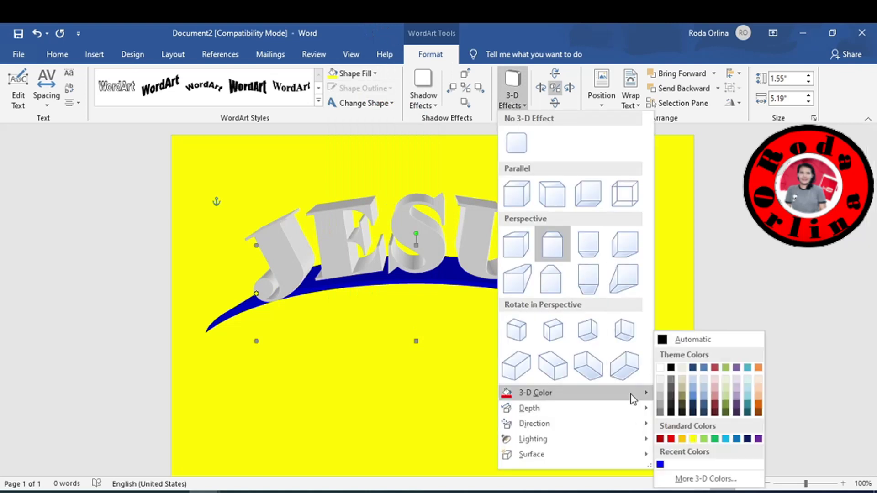
mouse_move(535, 393)
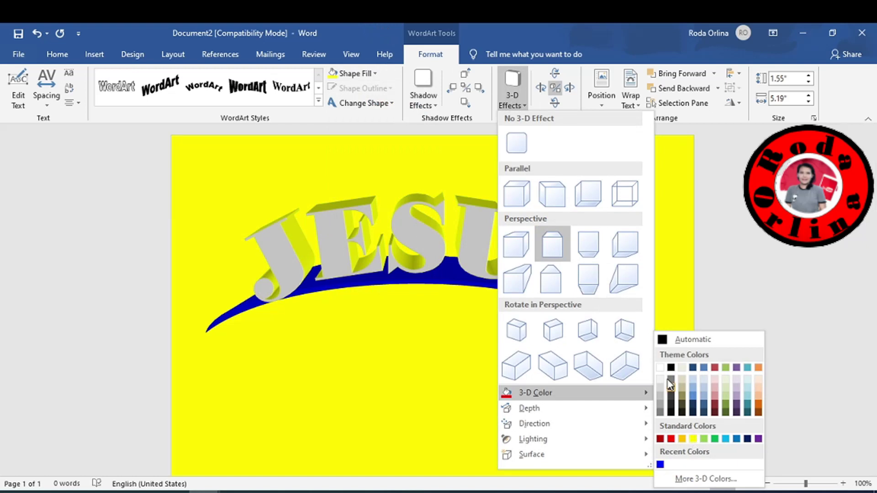
click(661, 368)
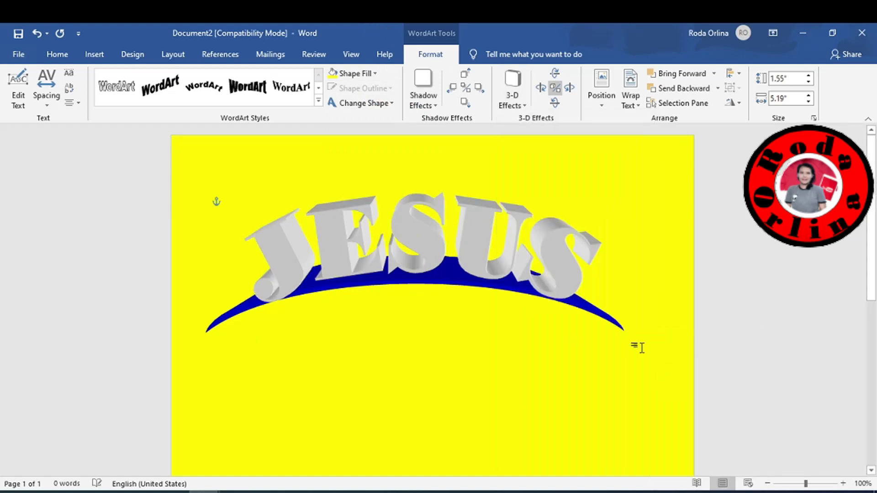
click(374, 74)
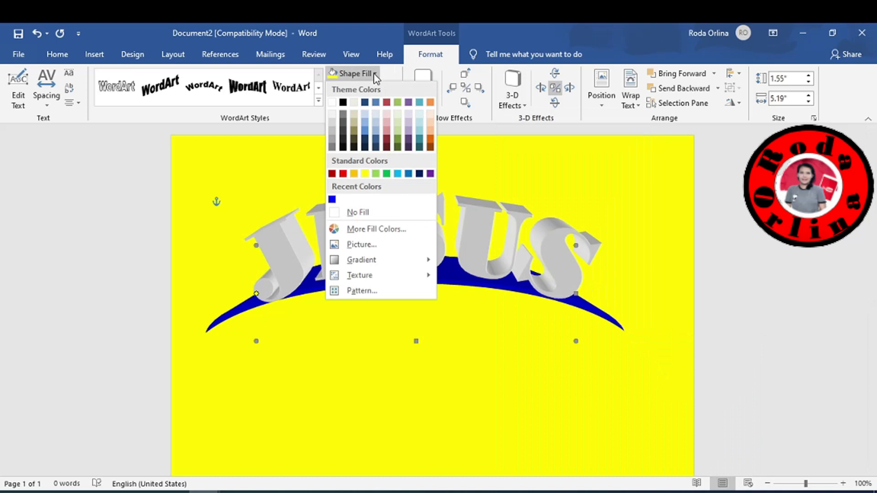
click(331, 200)
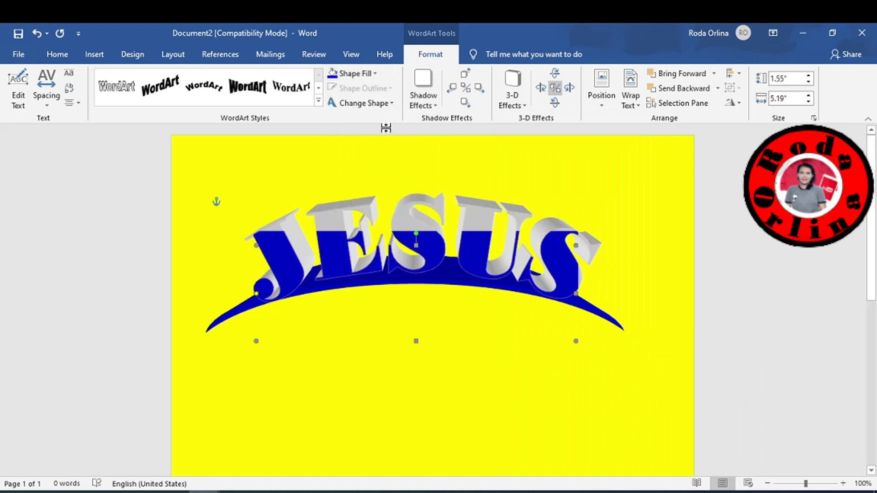
key(ctrl+z)
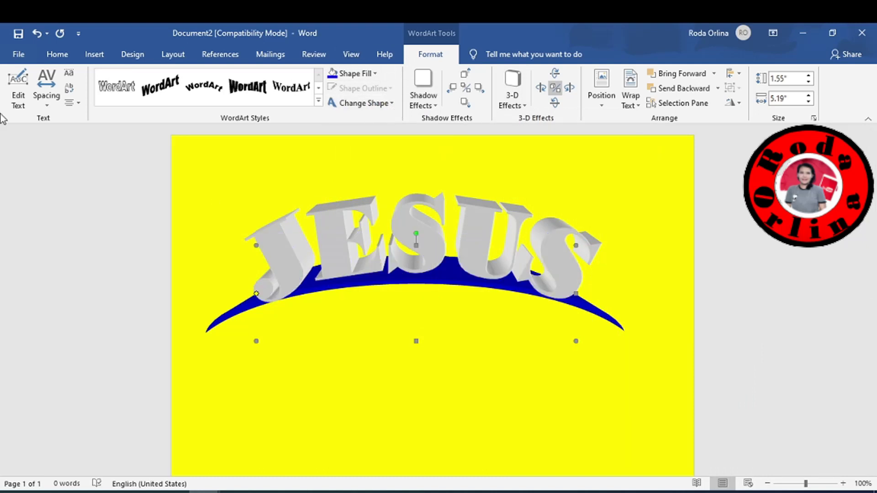
- Fill the JESUS letters red and toggle 3-D off and back on
click(372, 73)
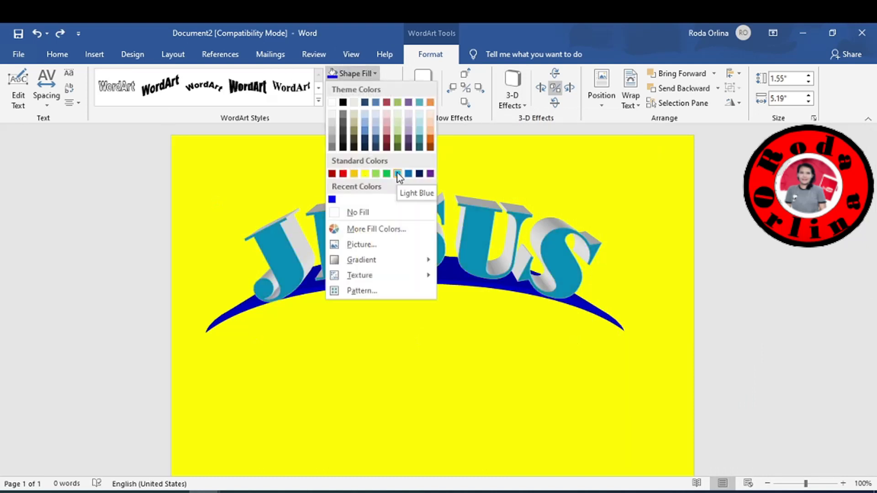
click(343, 174)
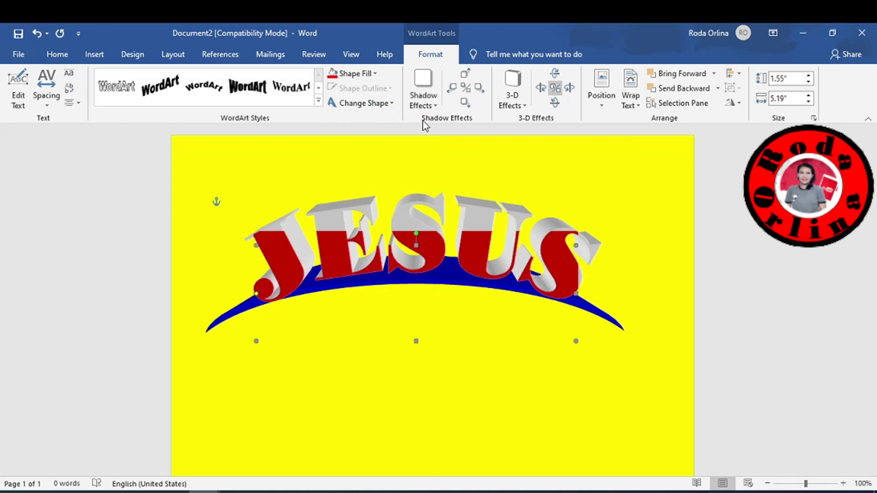
click(554, 88)
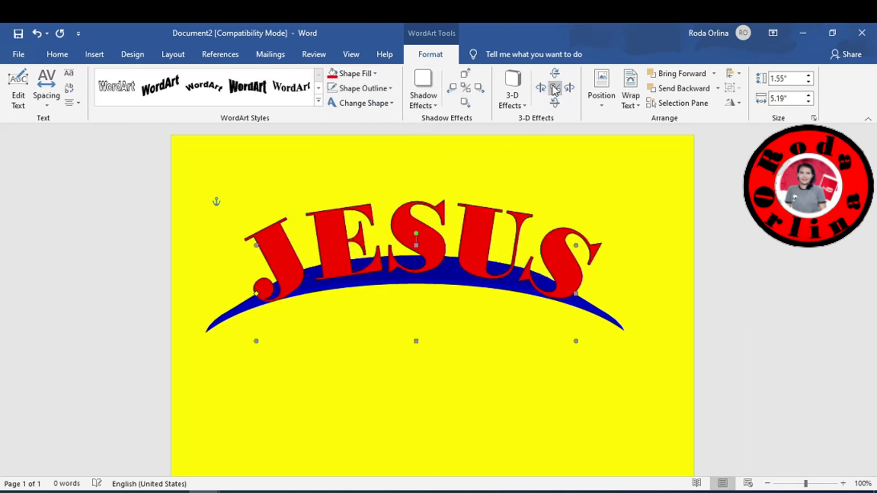
click(555, 88)
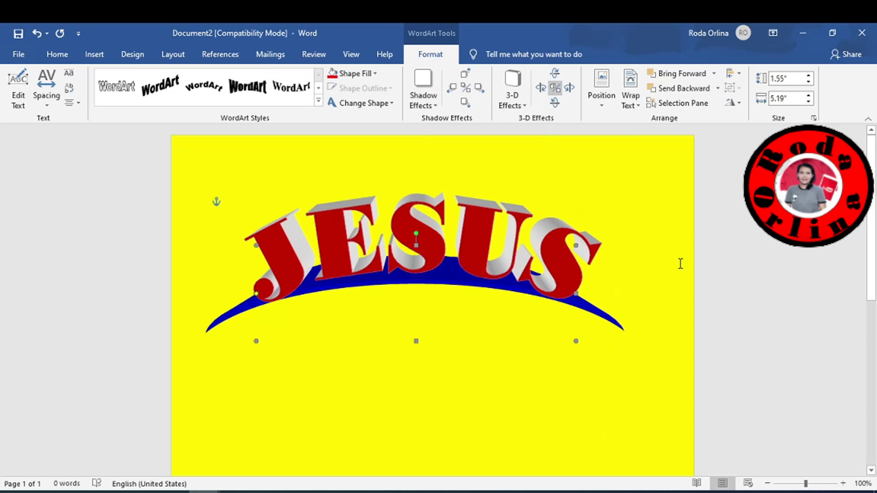
click(442, 319)
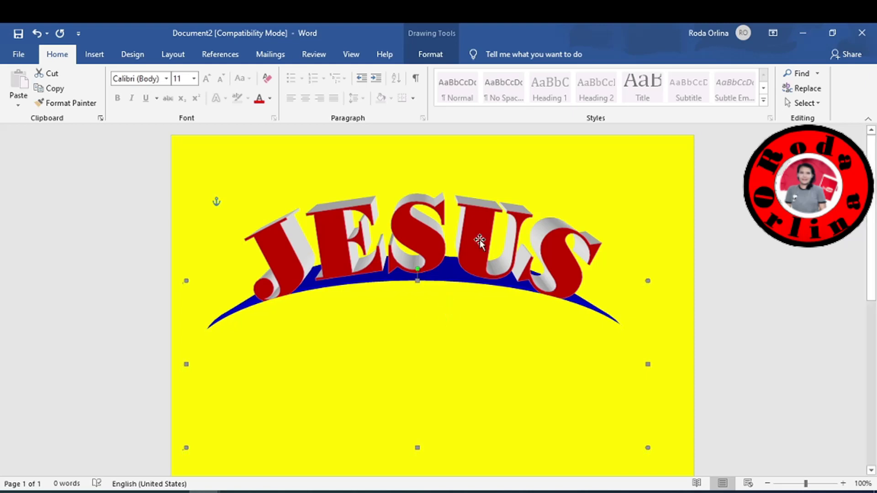
- Nudge the JESUS WordArt up, right and left to sit on the arc
click(413, 222)
key(Up)
key(Up)
key(Right)
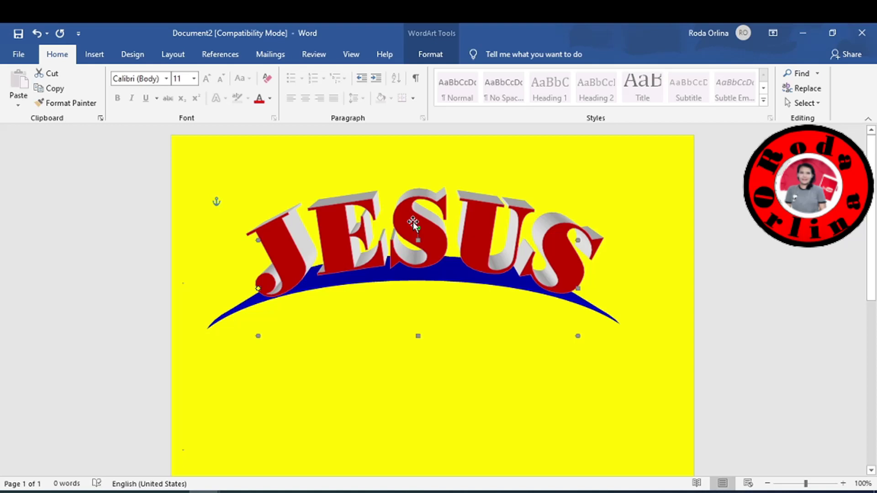
key(Left)
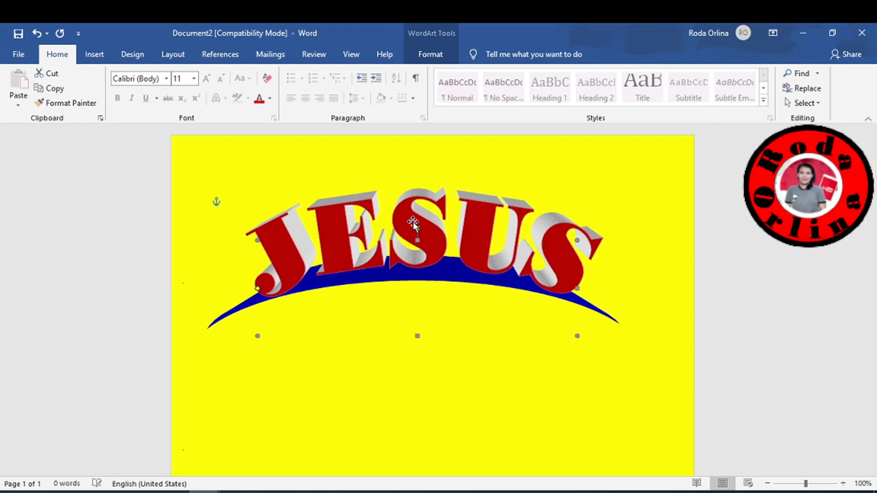
- Try stretching the blue arc wider to the right, then undo the changes
click(411, 309)
drag(647, 364, 673, 368)
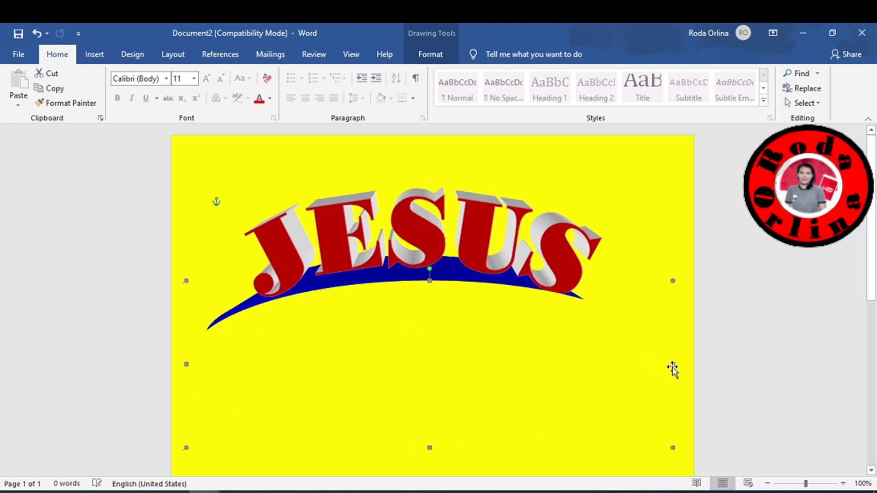
key(ctrl+z)
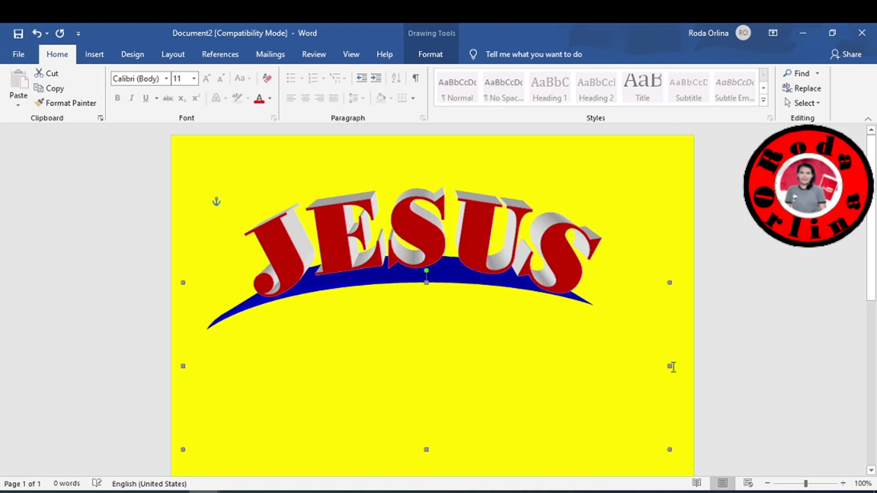
key(ctrl+z)
key(ctrl+z)
key(ctrl+z)
key(ctrl+z)
key(ctrl+z)
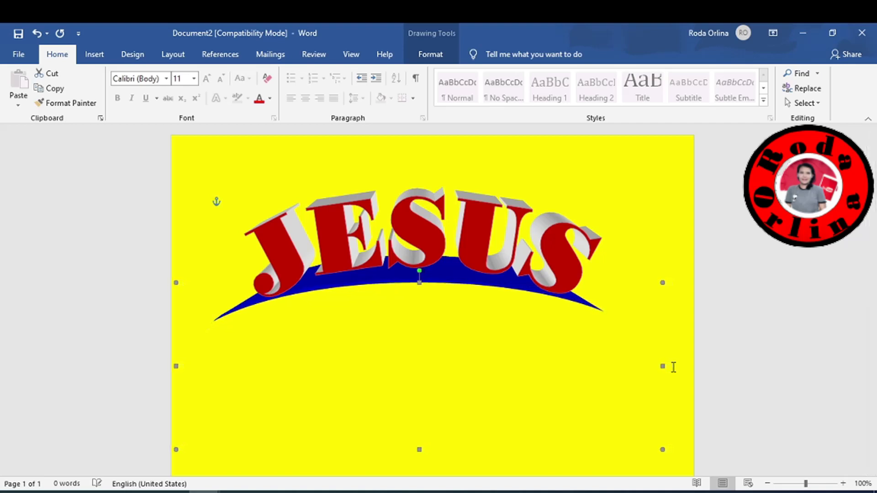
key(ctrl+z)
key(ctrl+z)
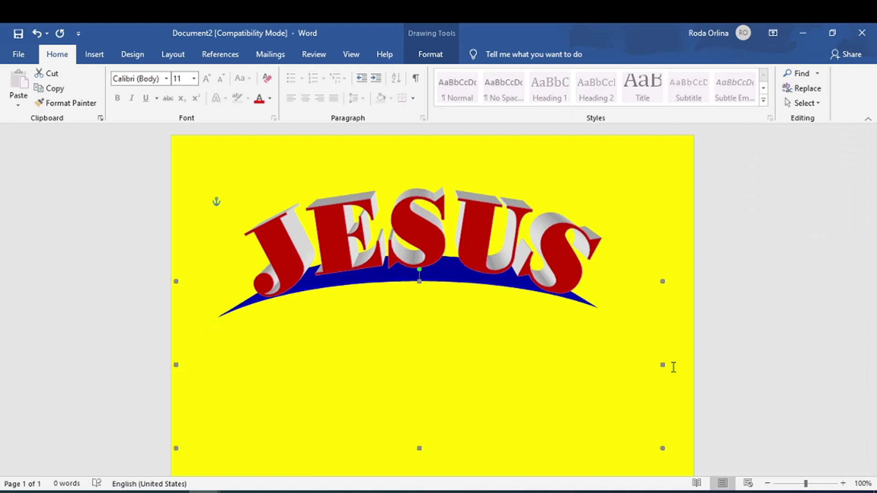
click(755, 285)
ctrl+scroll(755, 285, up, 2)
ctrl+scroll(755, 285, up, 4)
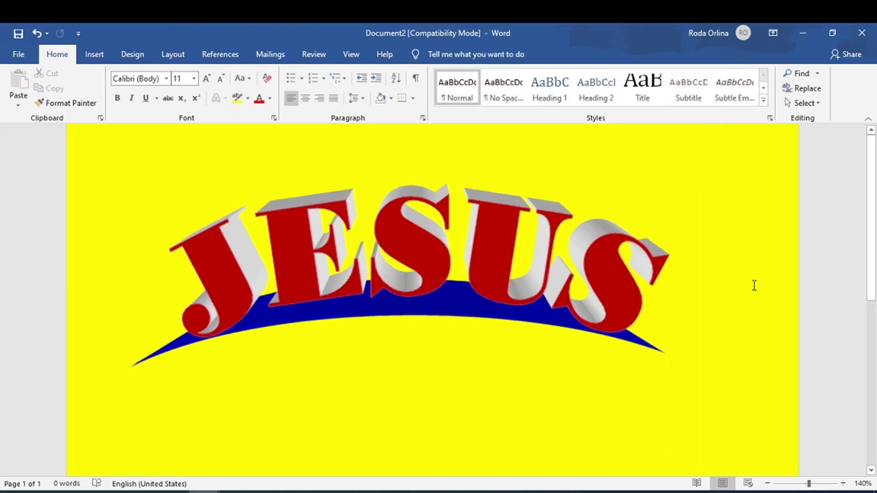
ctrl+scroll(755, 285, up, 2)
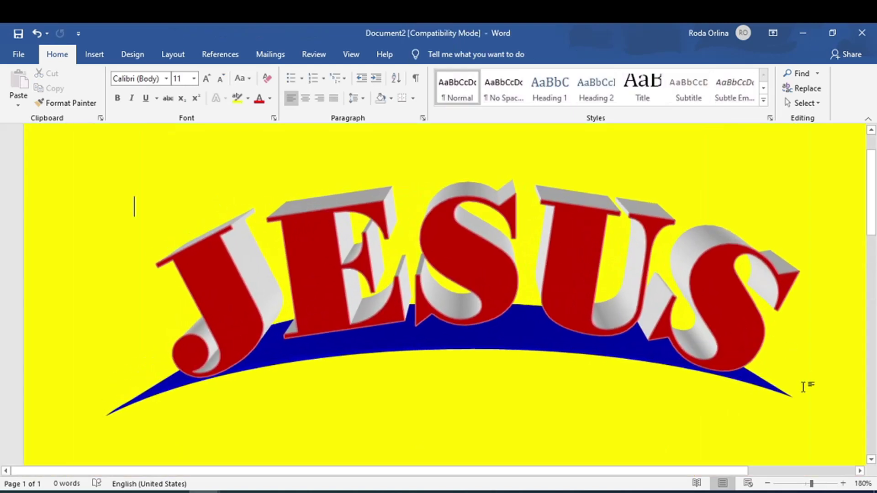
ctrl+scroll(804, 386, up, 2)
ctrl+scroll(802, 385, down, 3)
ctrl+scroll(801, 385, down, 1)
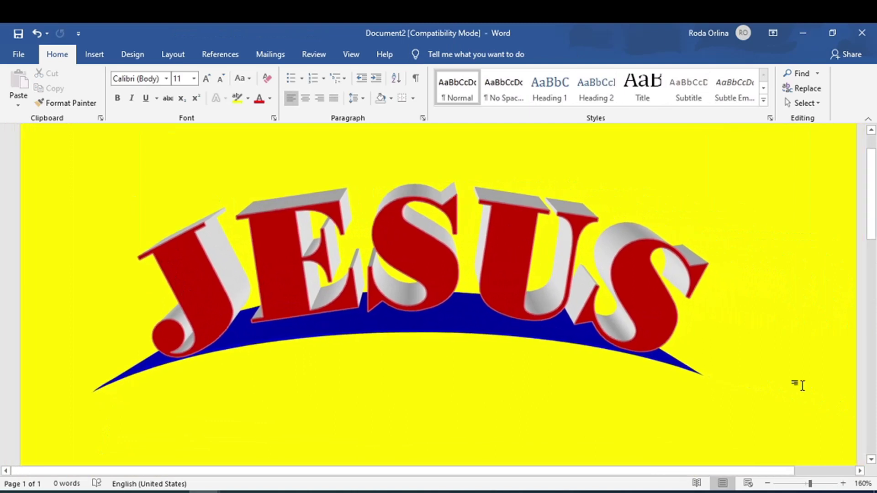
ctrl+scroll(802, 385, down, 3)
ctrl+scroll(802, 385, down, 3)
ctrl+scroll(802, 386, down, 4)
ctrl+scroll(803, 385, down, 4)
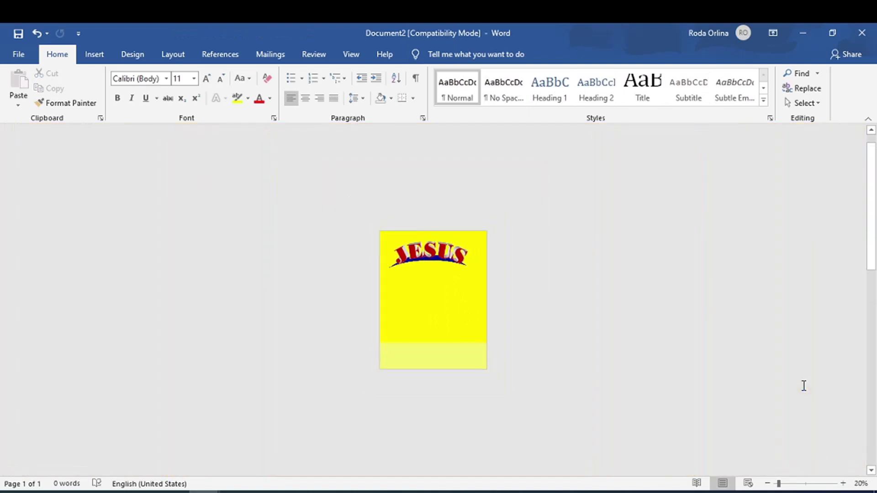
ctrl+scroll(804, 386, up, 3)
ctrl+scroll(803, 386, up, 2)
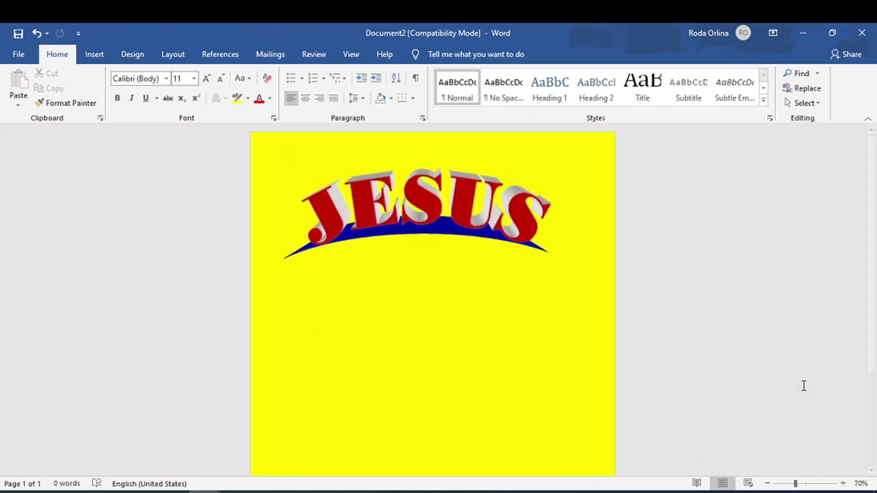
ctrl+scroll(803, 385, up, 4)
ctrl+scroll(804, 386, up, 3)
ctrl+scroll(804, 385, up, 2)
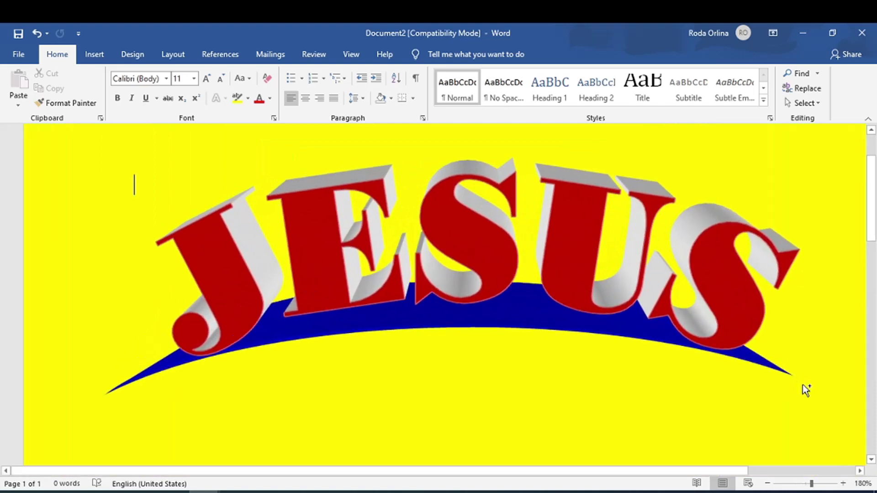
ctrl+scroll(802, 382, down, 2)
ctrl+scroll(802, 383, down, 1)
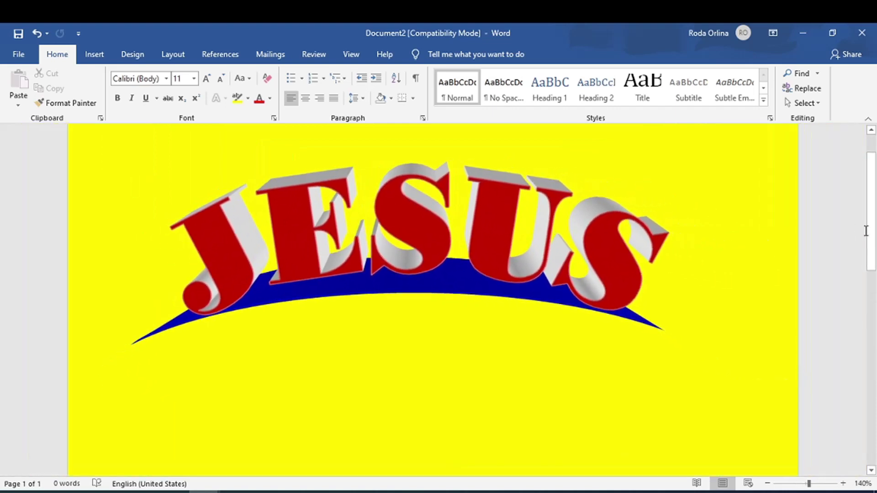
scroll(870, 206, up, 2)
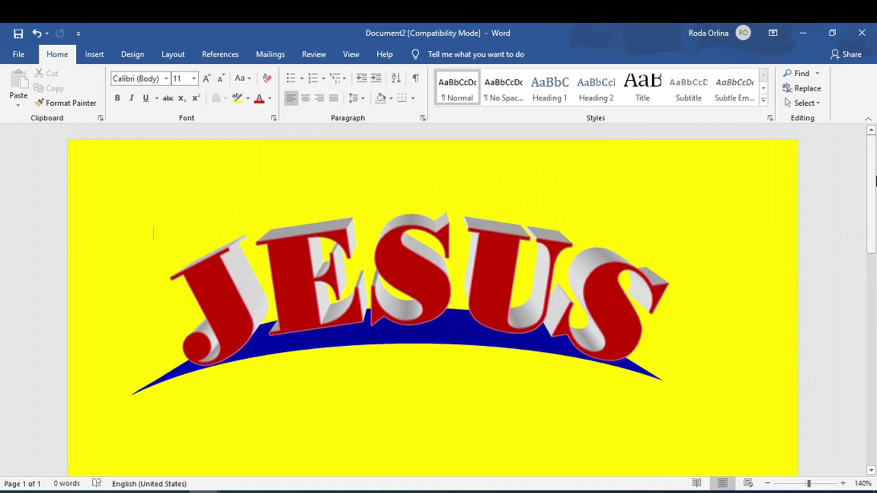
click(484, 285)
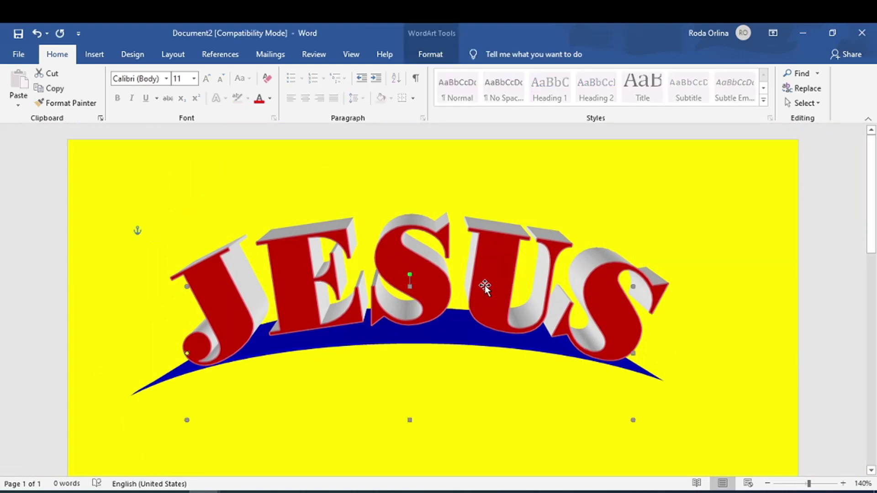
click(424, 56)
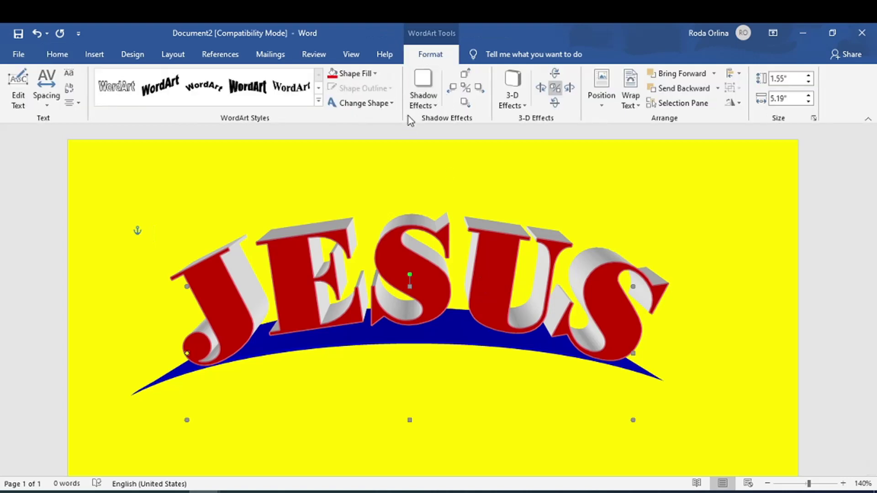
click(373, 73)
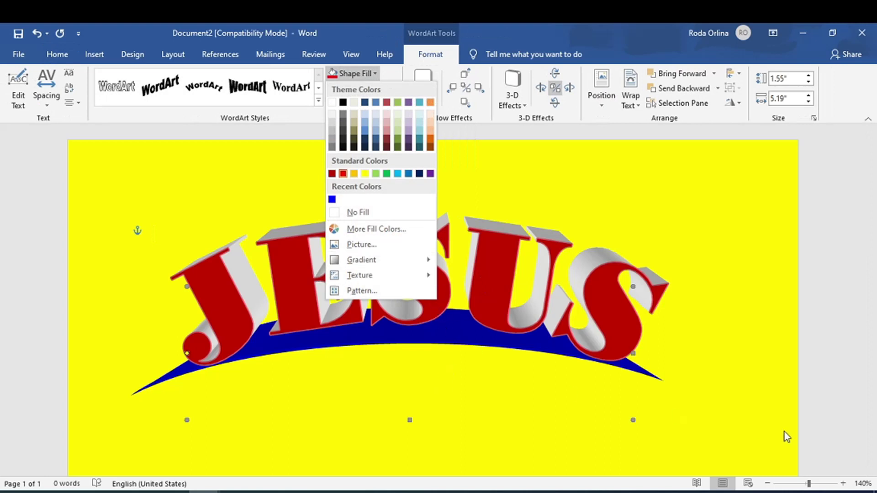
click(514, 104)
click(513, 105)
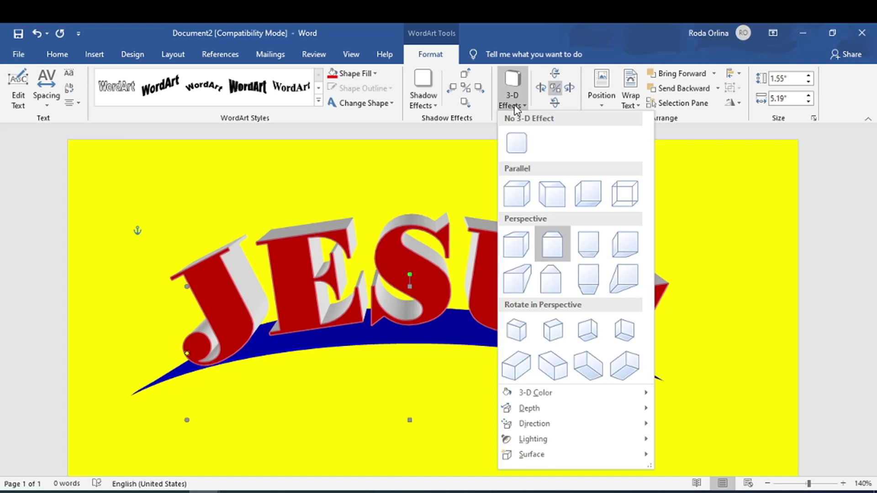
click(762, 225)
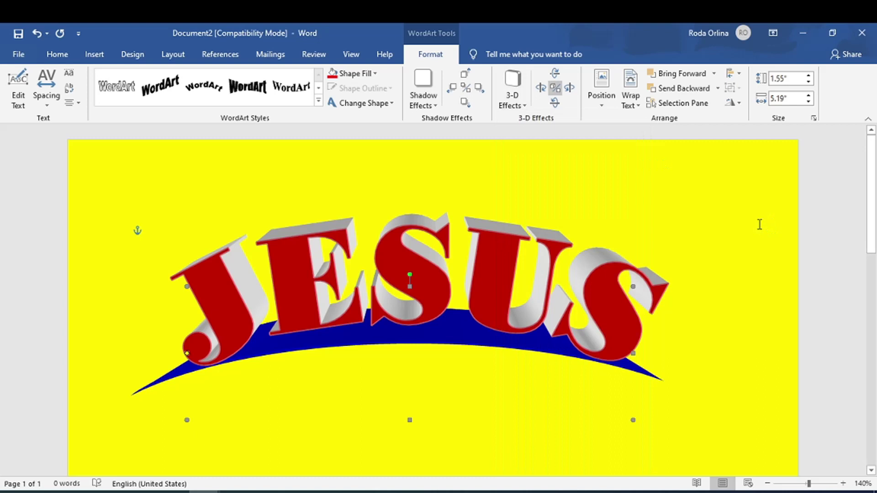
click(480, 357)
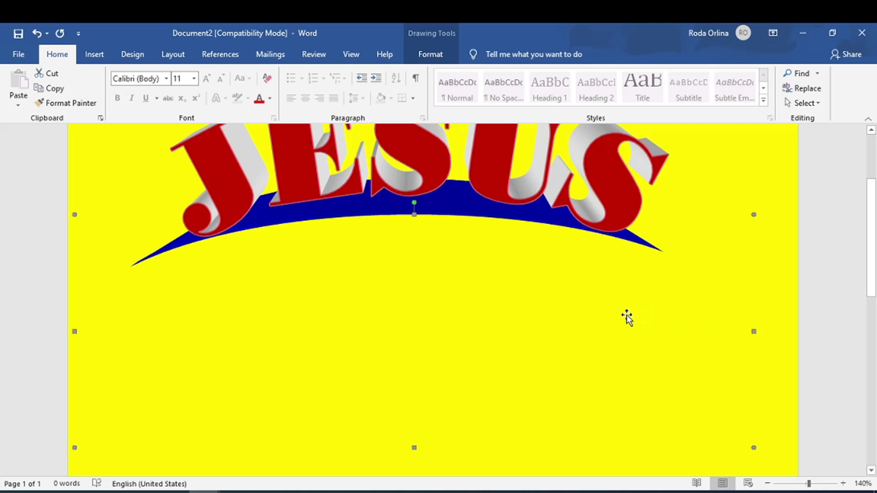
- Shift the yellow covering oval slightly down and sideways so it trims the blue crescent's left tip, then deselect
drag(627, 315, 627, 317)
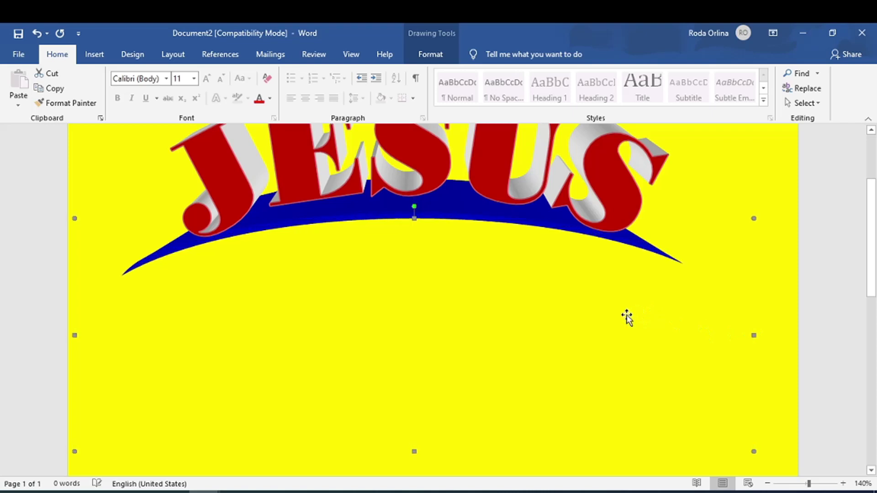
key(ctrl+Down)
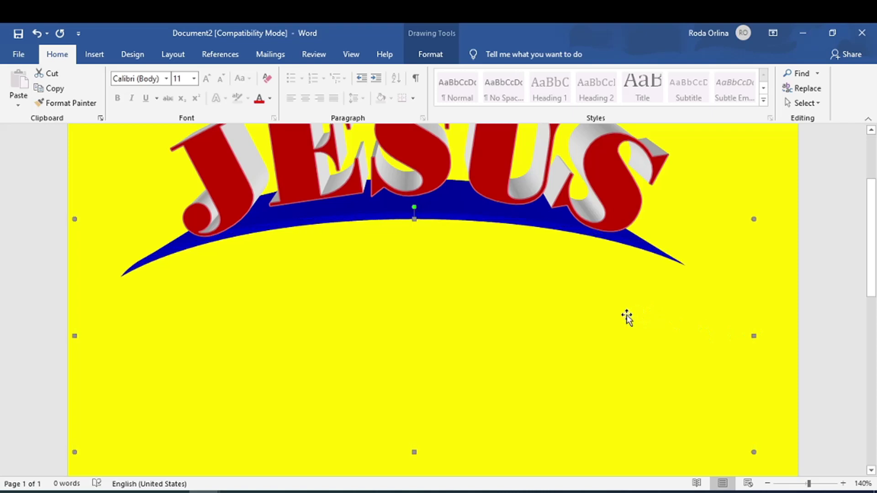
scroll(627, 316, up, 3)
key(ctrl+Left)
key(ctrl+Left)
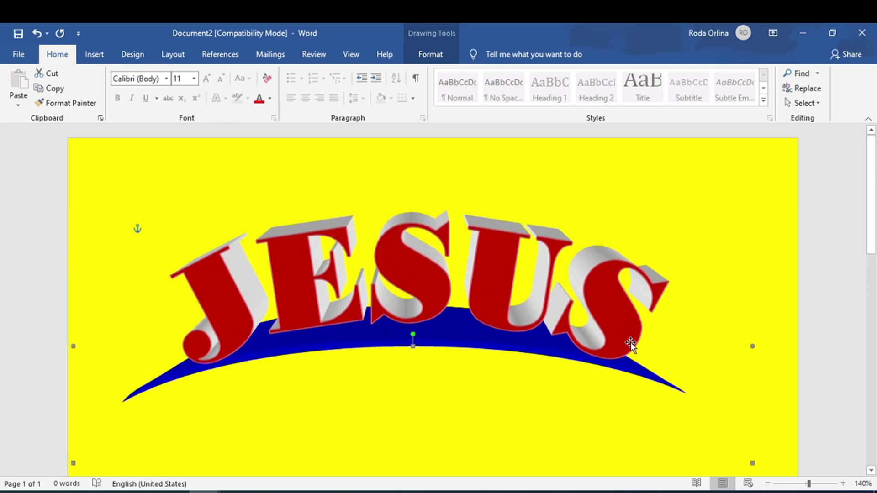
key(ctrl+Up)
key(ctrl+Up)
key(ctrl+Up)
key(ctrl+Left)
key(ctrl+Left)
key(ctrl+Left)
key(ctrl+Left)
key(ctrl+Left)
key(ctrl+Left)
key(ctrl+Right)
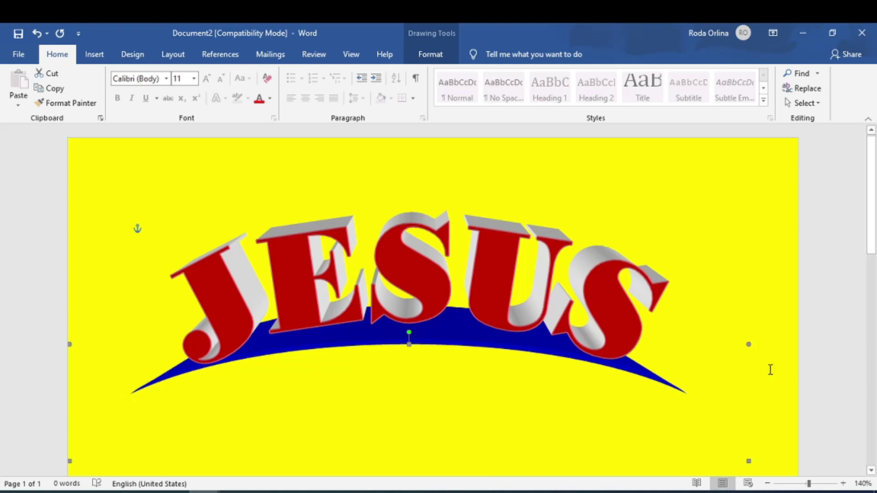
scroll(770, 370, down, 3)
scroll(770, 369, up, 3)
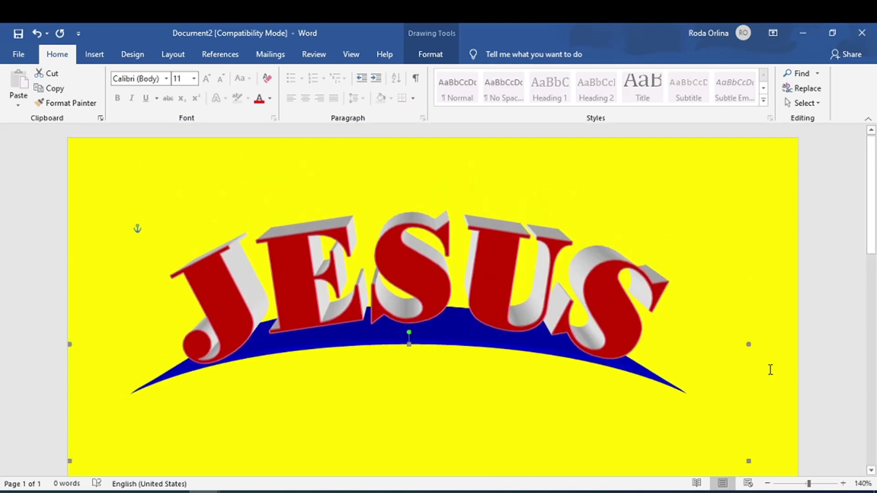
click(843, 301)
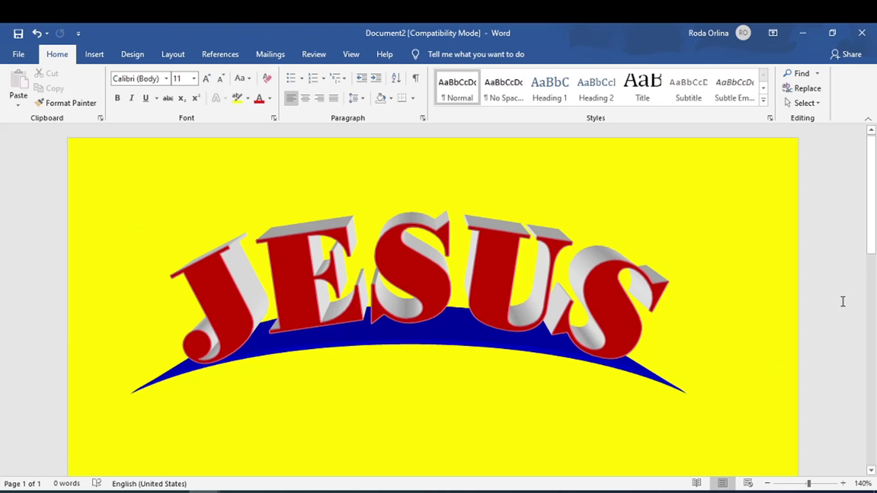